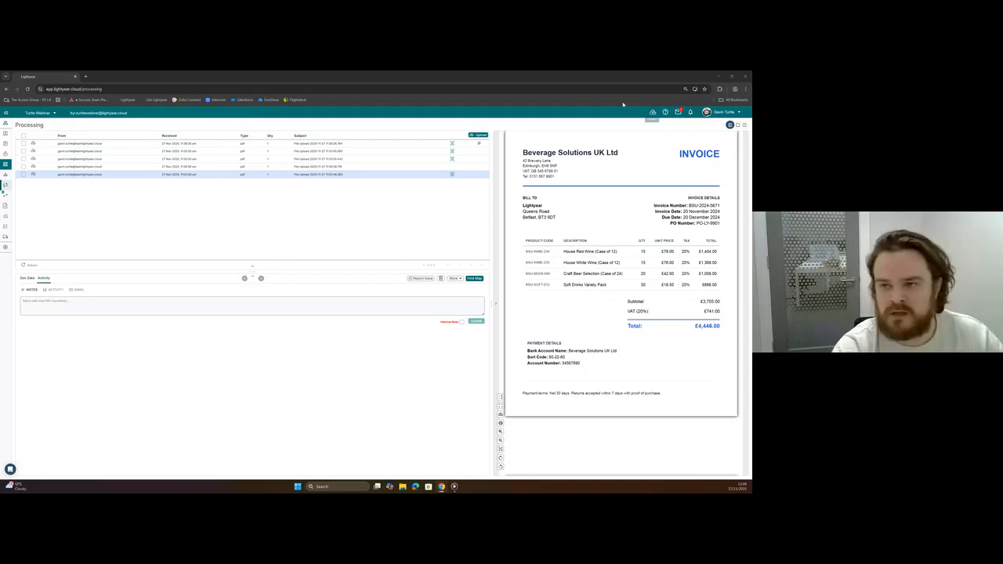
Start a document upload and add the Invoice RT-2025-020 Long PDF from the Downloads folder.
click(475, 136)
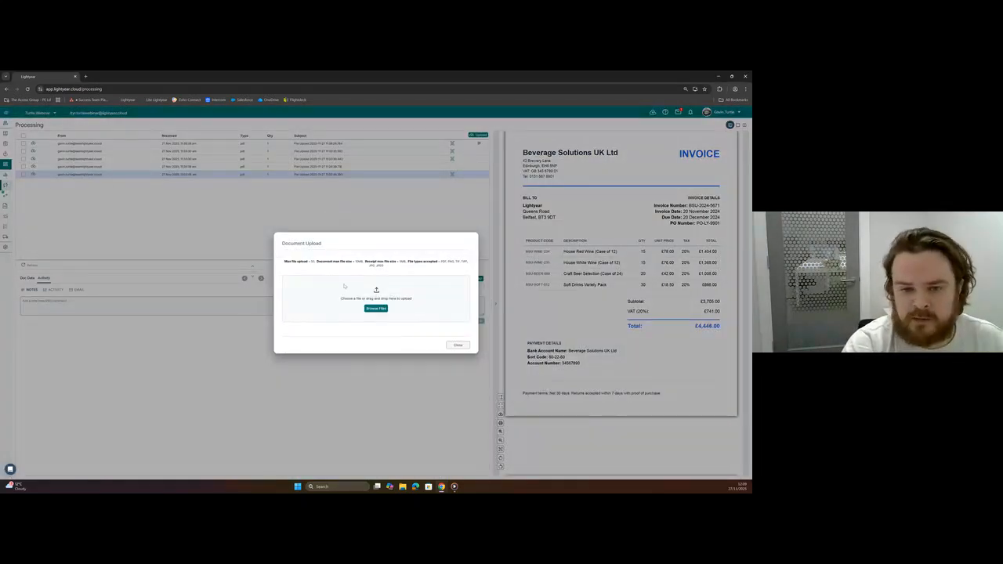
click(375, 309)
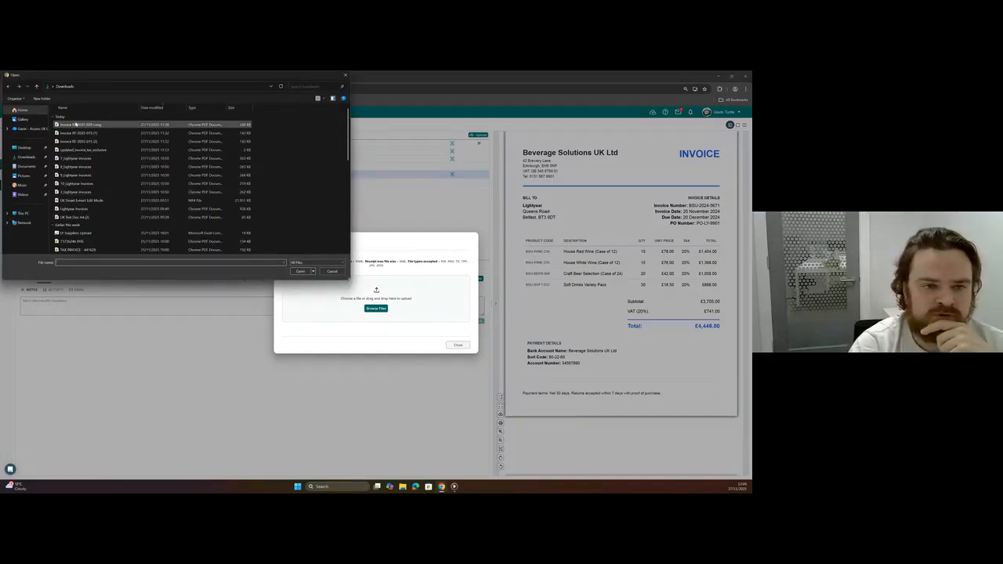
click(78, 124)
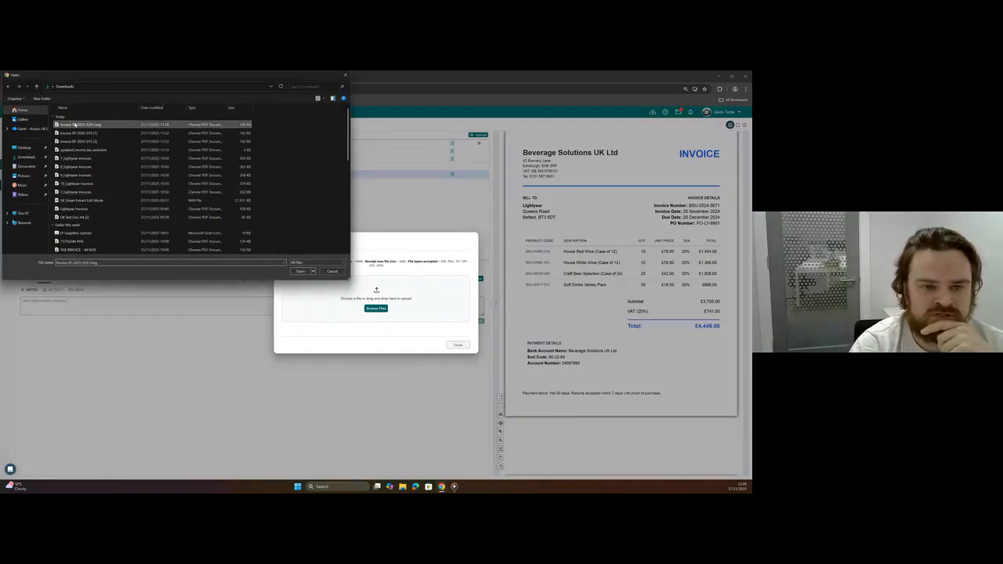
click(299, 272)
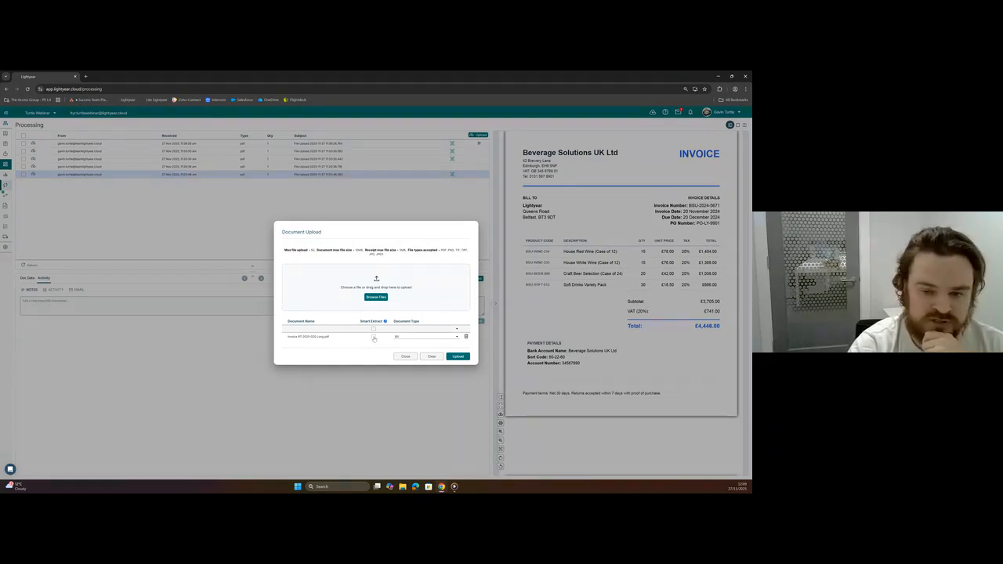
Check the available document types and enable Smart Extract for the added invoice file.
click(374, 338)
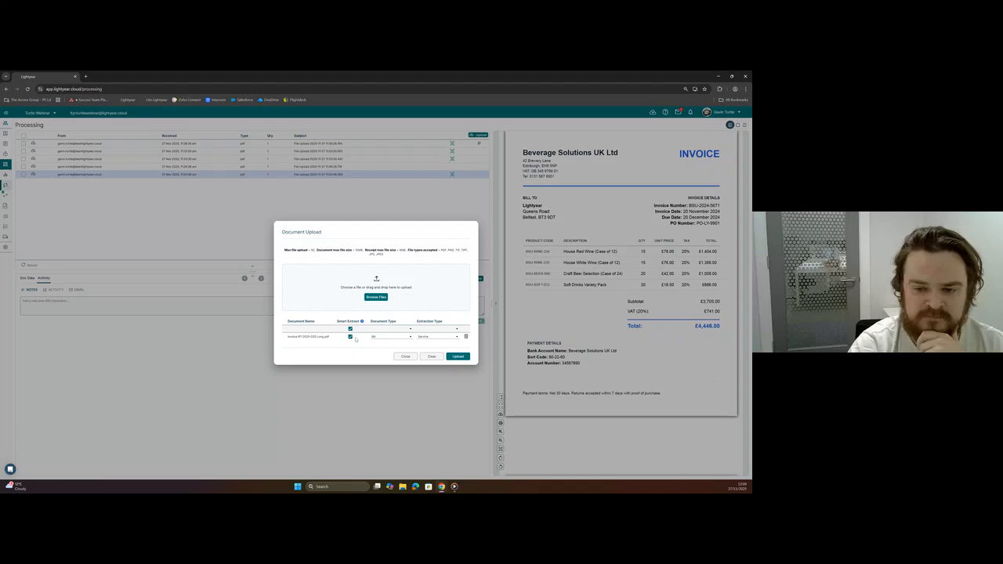
click(351, 337)
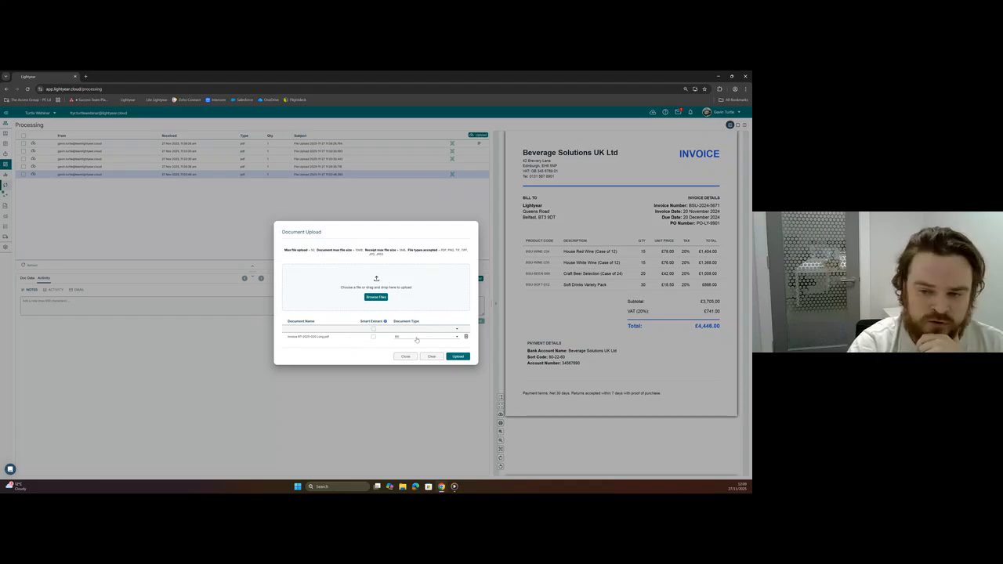
click(420, 338)
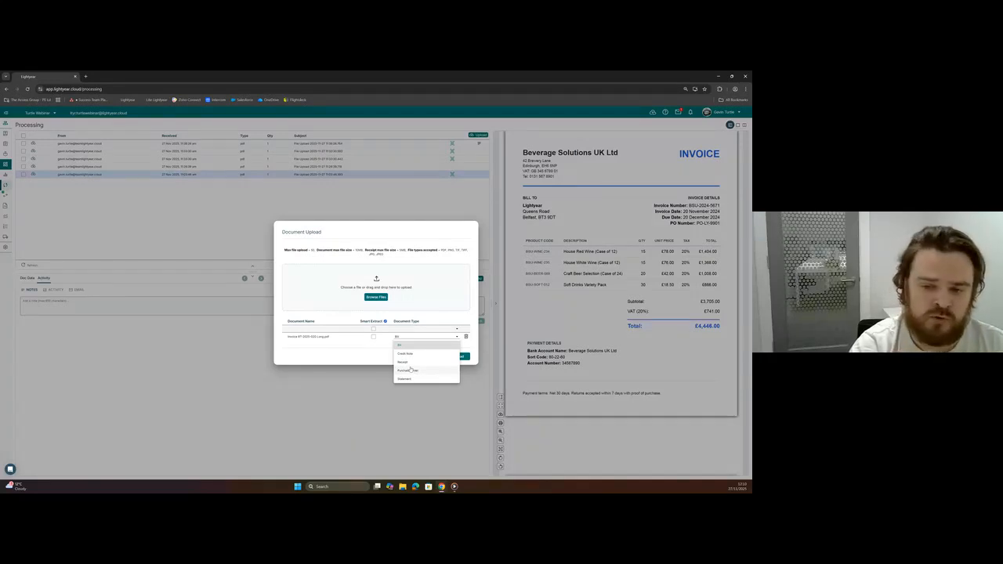
click(374, 338)
click(374, 339)
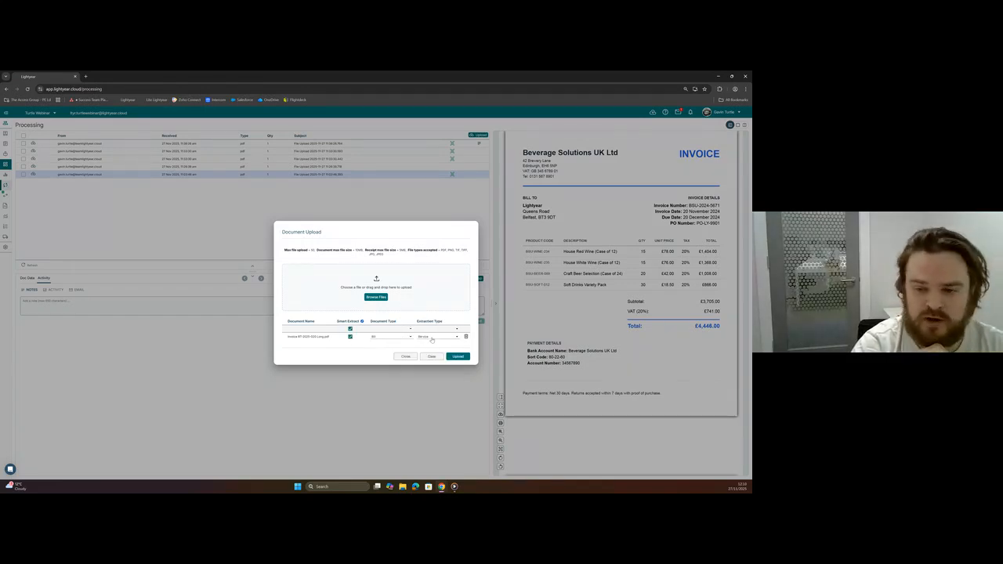
Review the extraction types, keep Service for the invoice, upload it and close the upload dialog.
click(432, 338)
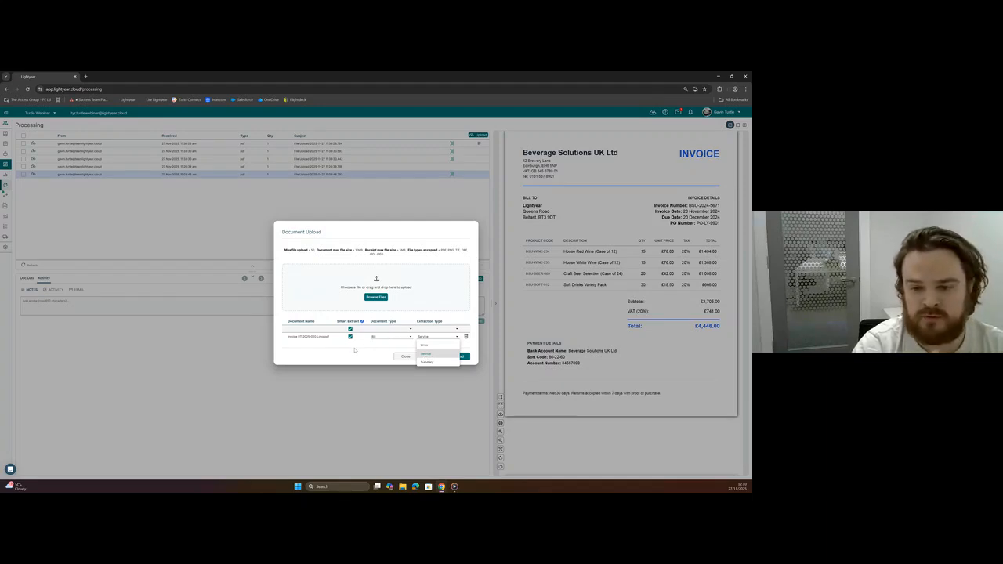
click(332, 344)
click(460, 357)
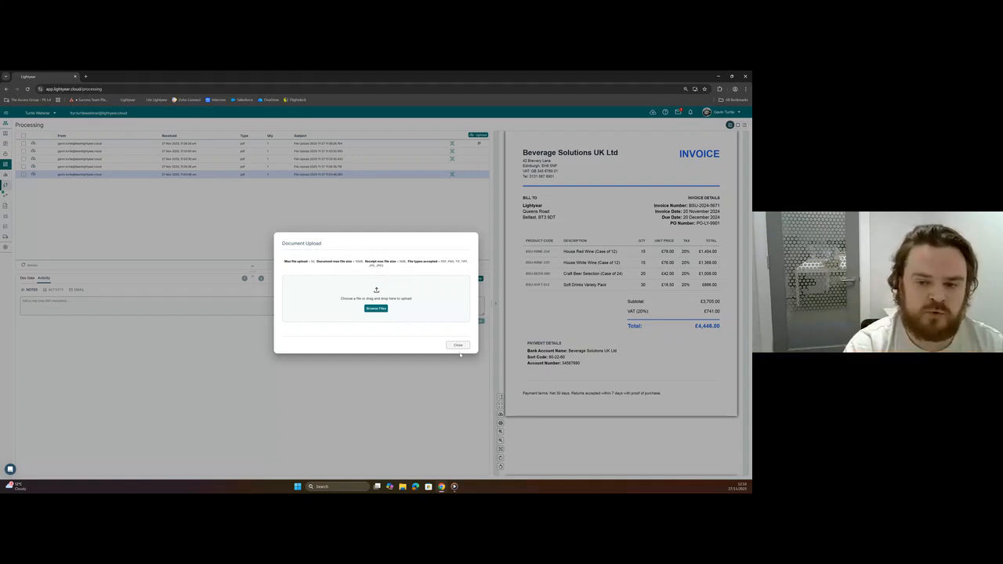
click(458, 345)
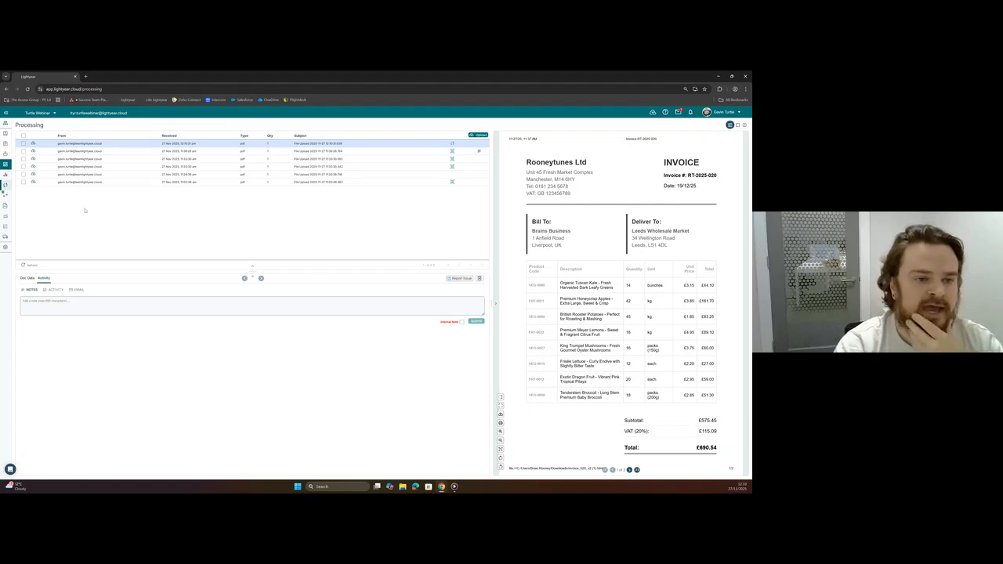
Visit Approvals, return to Processing, and compare the unextracted Liceria & Co. invoice with the smart-extracted invoices in the list.
click(6, 194)
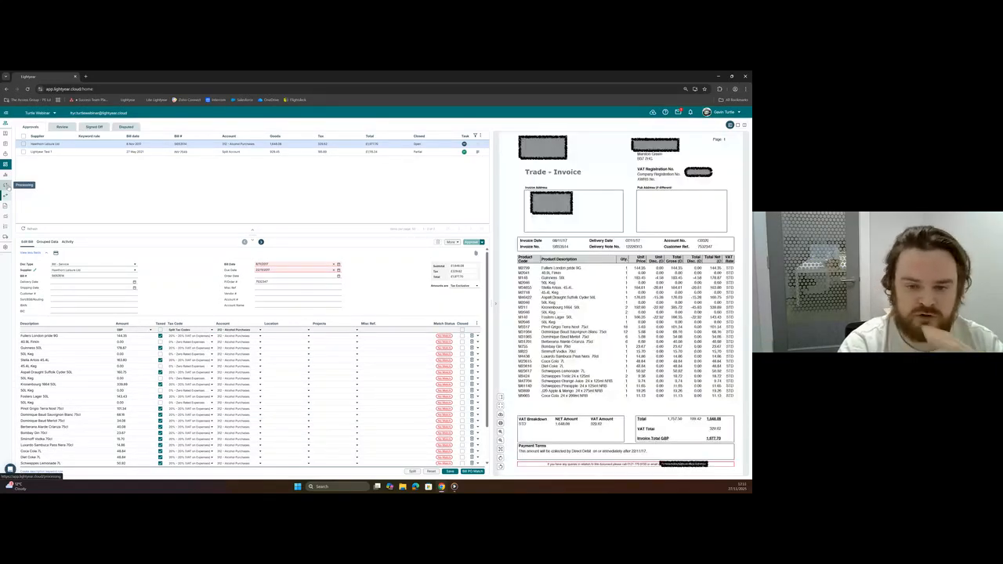
click(5, 185)
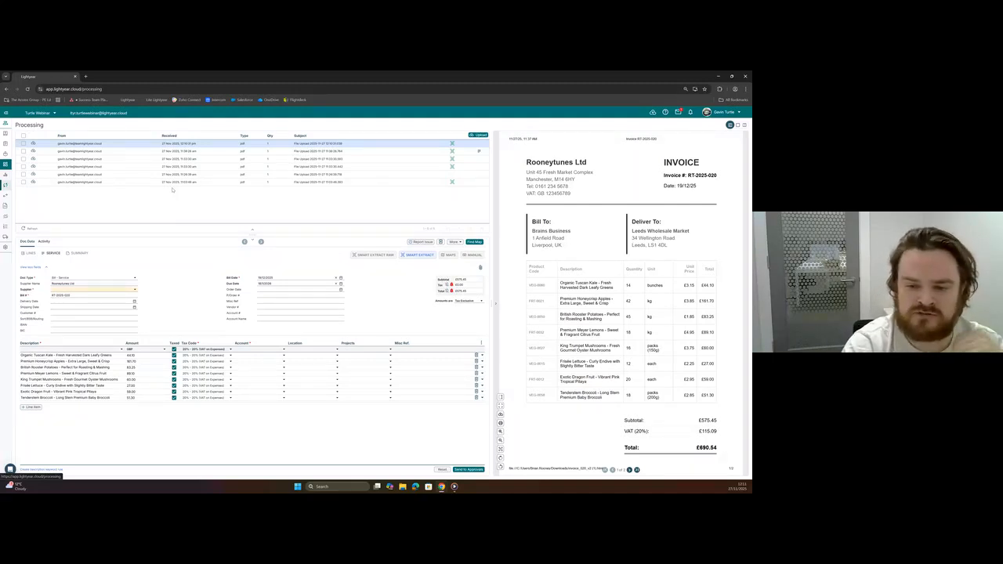
click(213, 176)
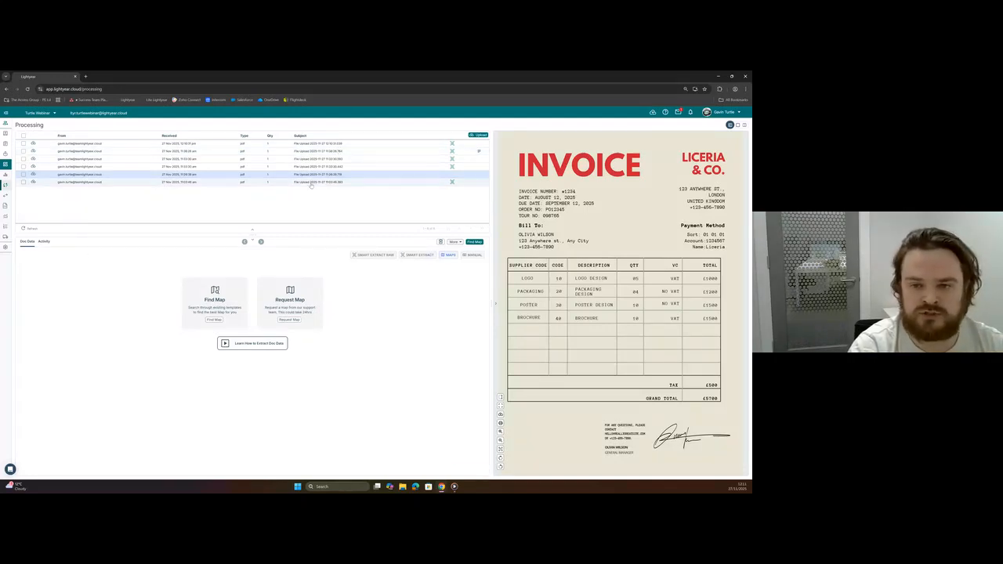
click(311, 183)
click(312, 176)
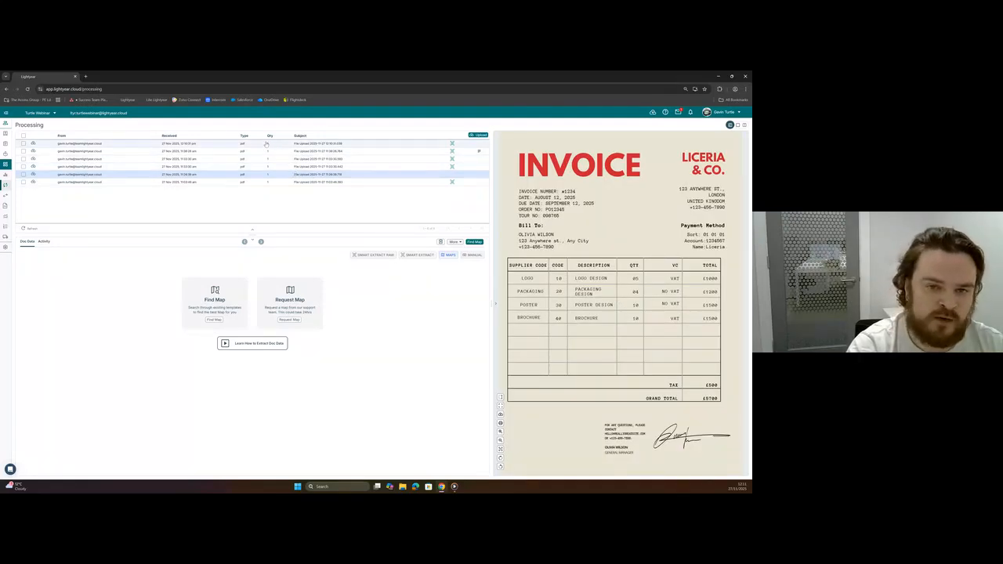
click(345, 168)
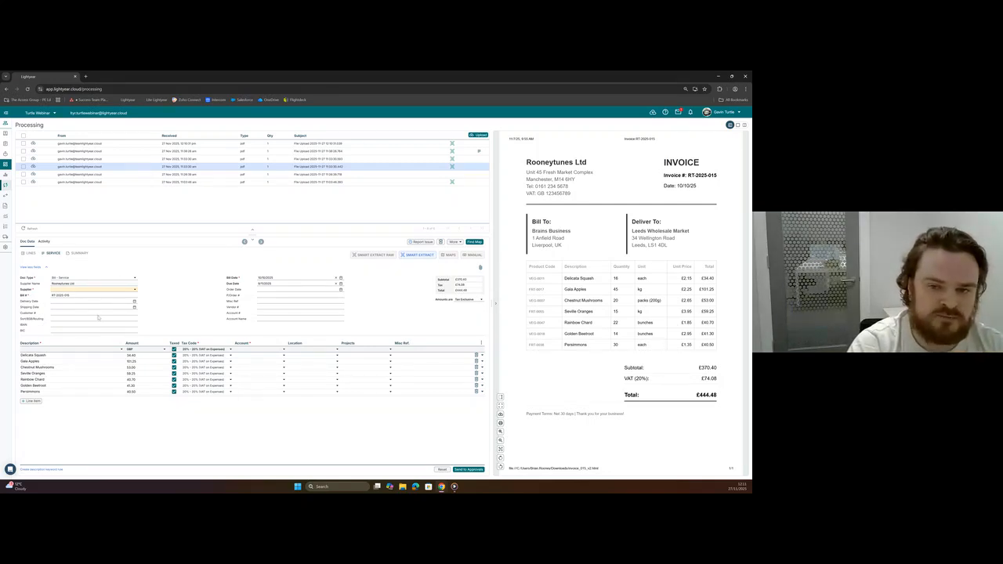
click(342, 181)
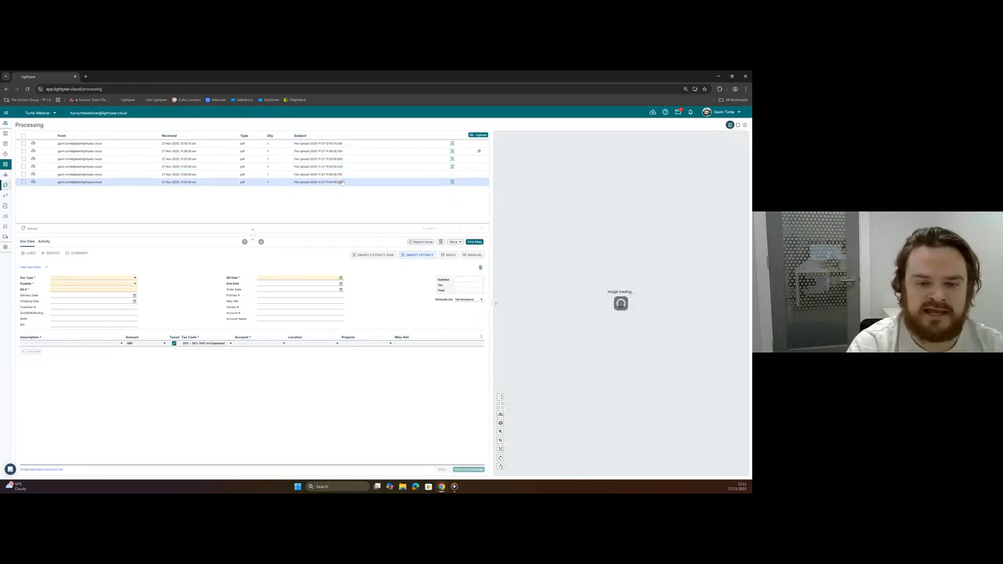
Open the Liceria & Co. invoice and view its manual data entry form before going back to its map options.
click(343, 174)
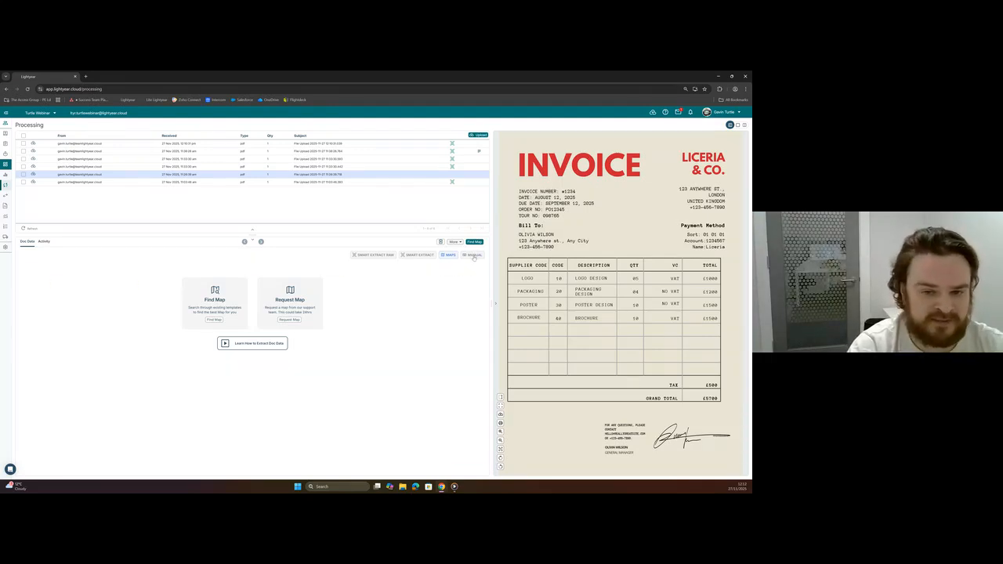
click(473, 255)
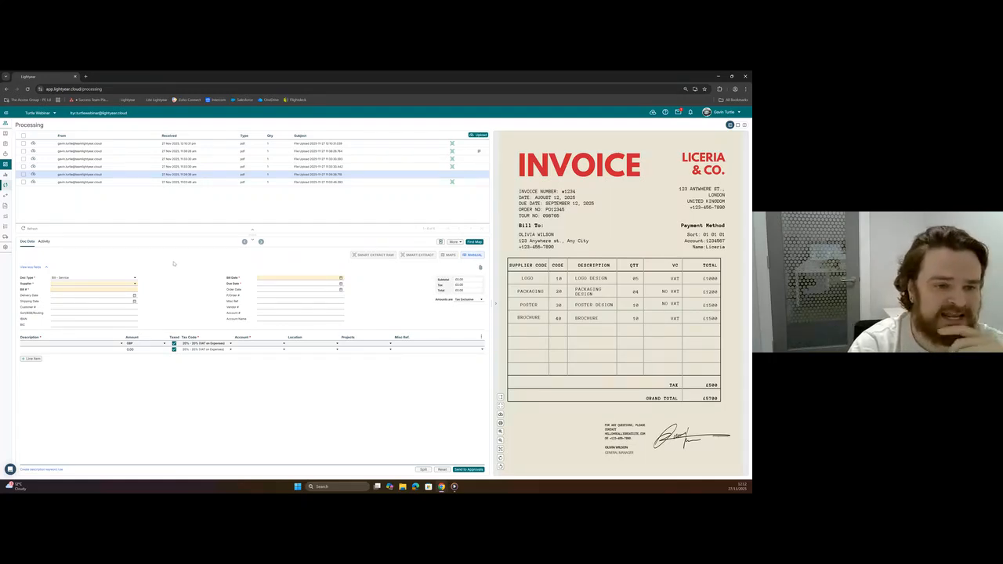
click(174, 176)
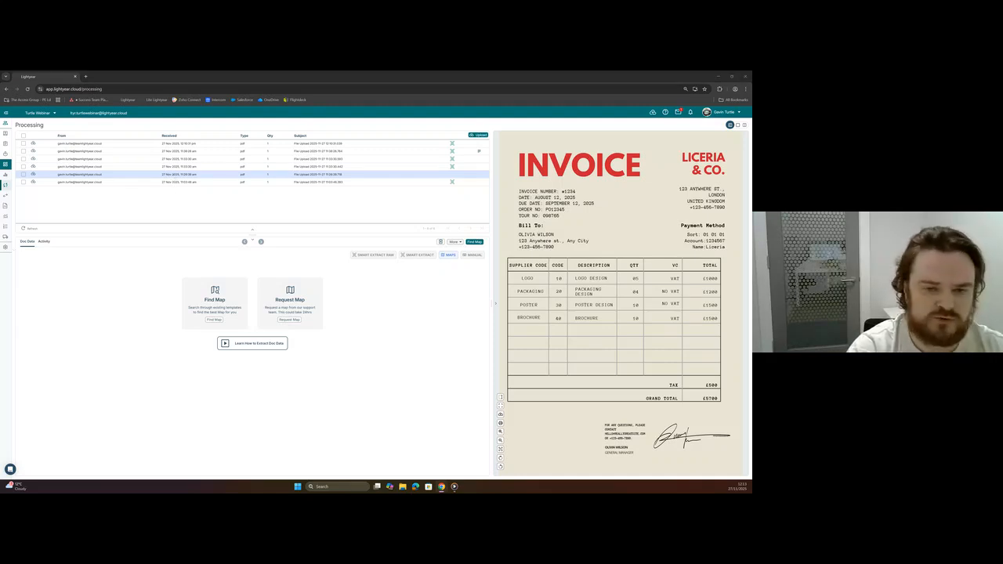
Open the Beverage Solutions UK Ltd invoice and compare its Smart Extract data in the Summary, Service and Lines formats.
click(200, 182)
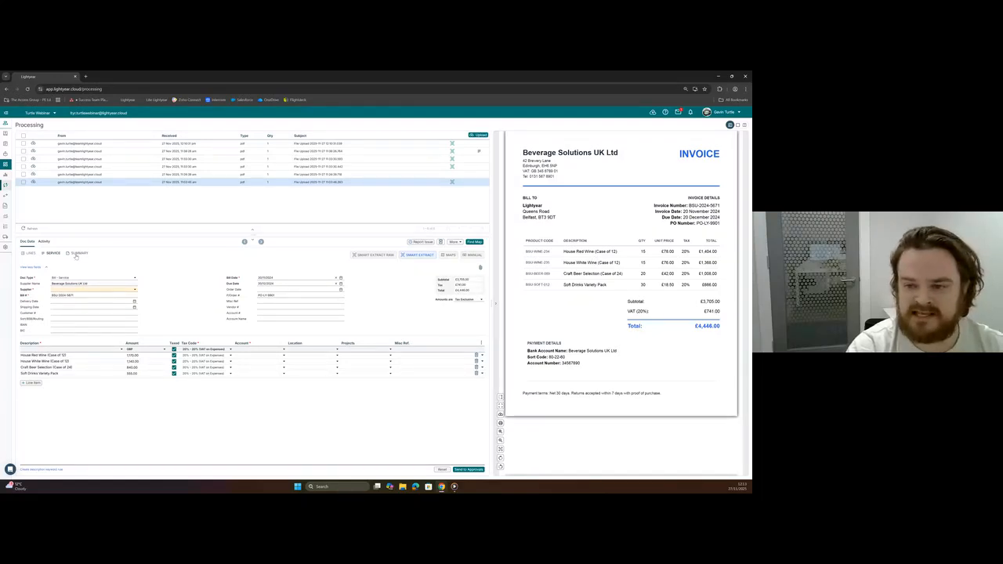
click(79, 254)
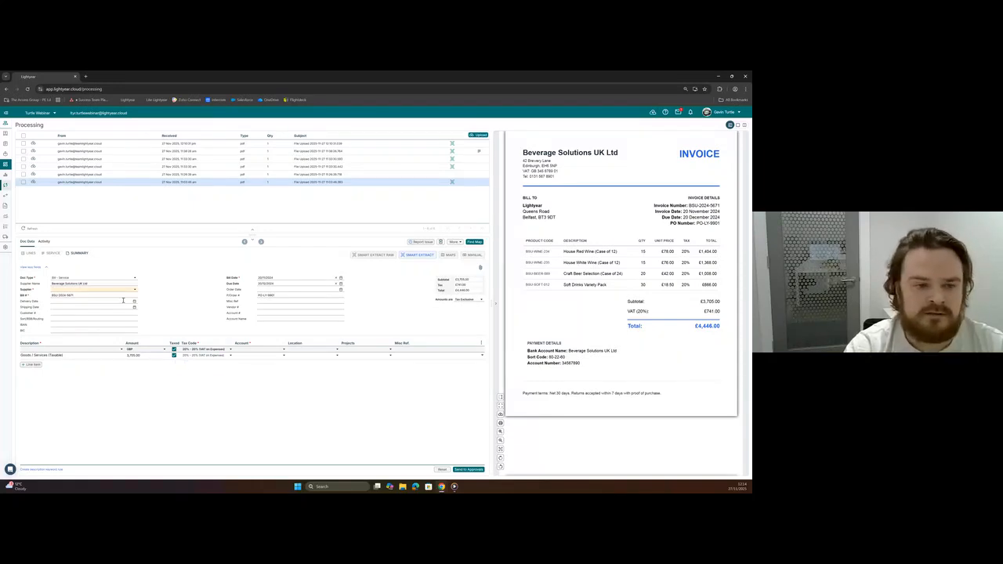
click(54, 253)
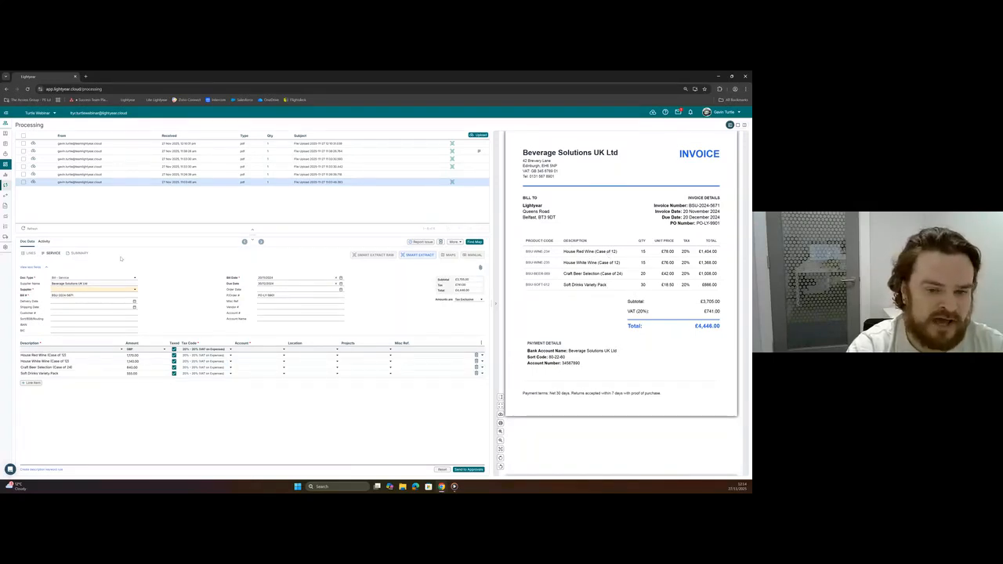
click(31, 254)
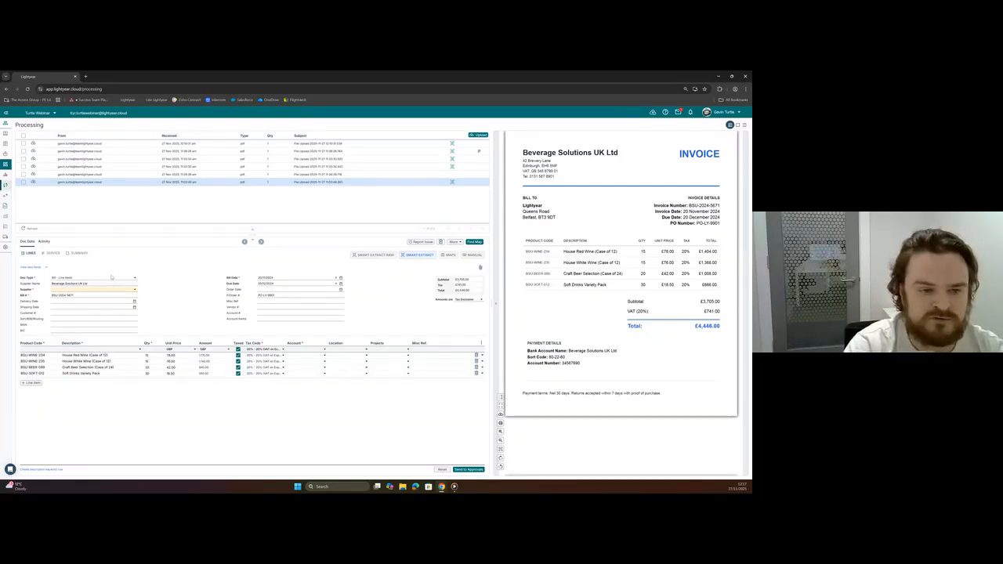
click(52, 255)
click(76, 255)
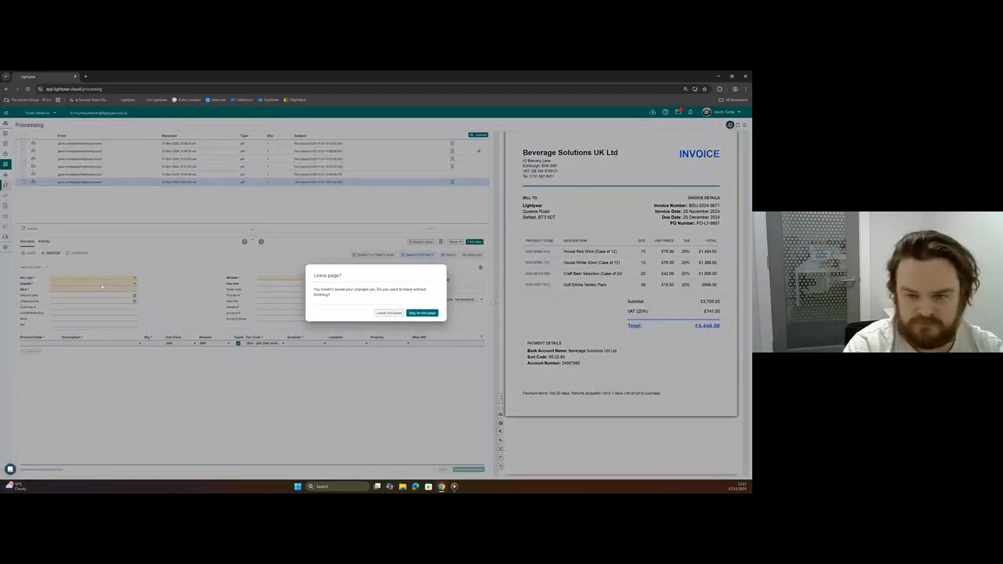
click(378, 314)
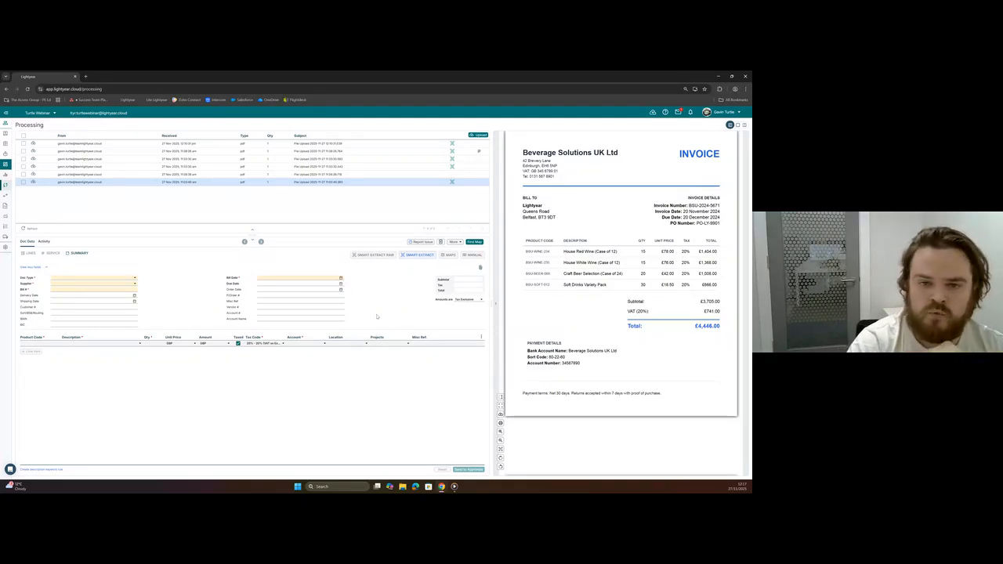
Leave the current invoice without saving and load the Service data of the Rooneytunes invoice RT-2025-020.
click(329, 151)
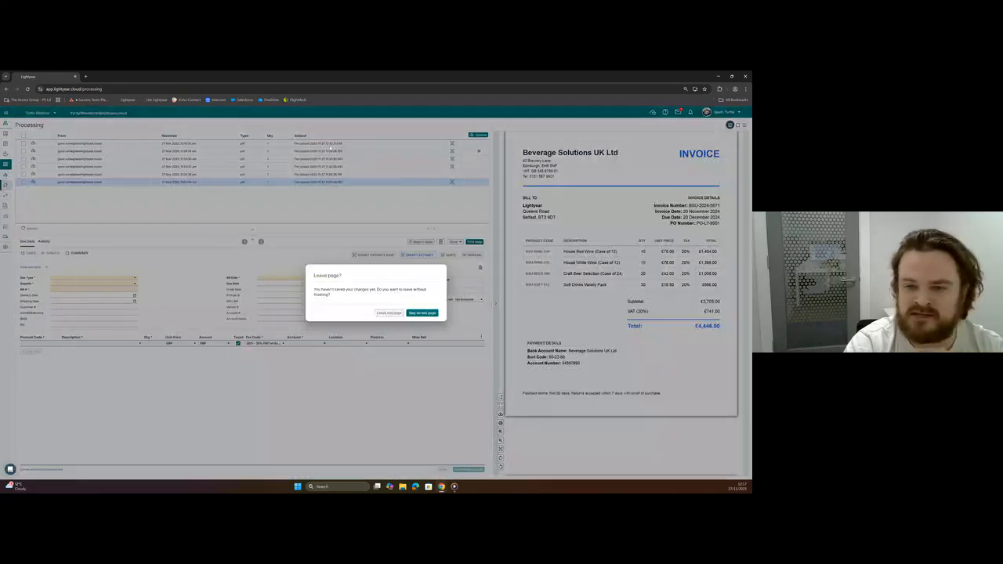
click(390, 314)
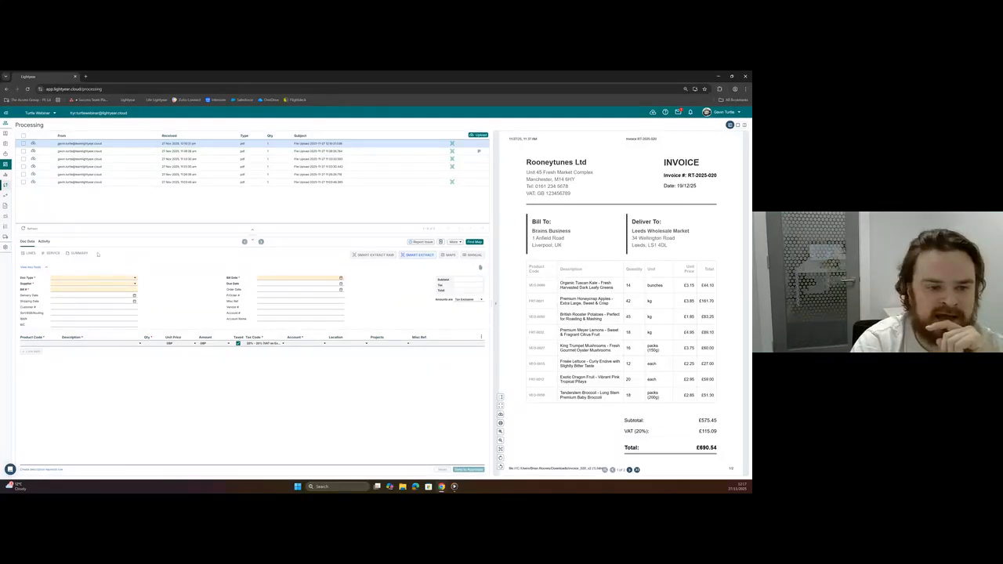
click(47, 253)
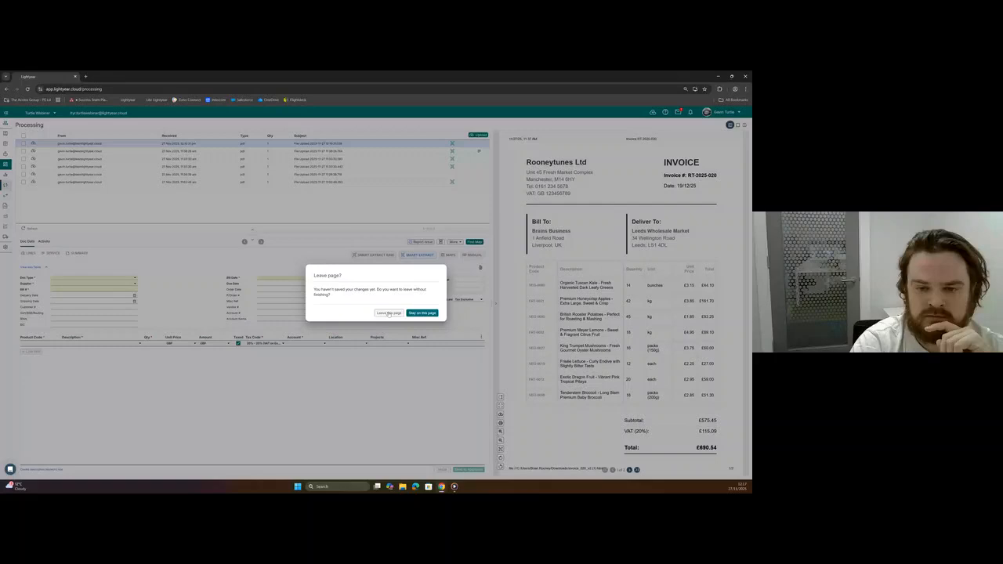
click(389, 313)
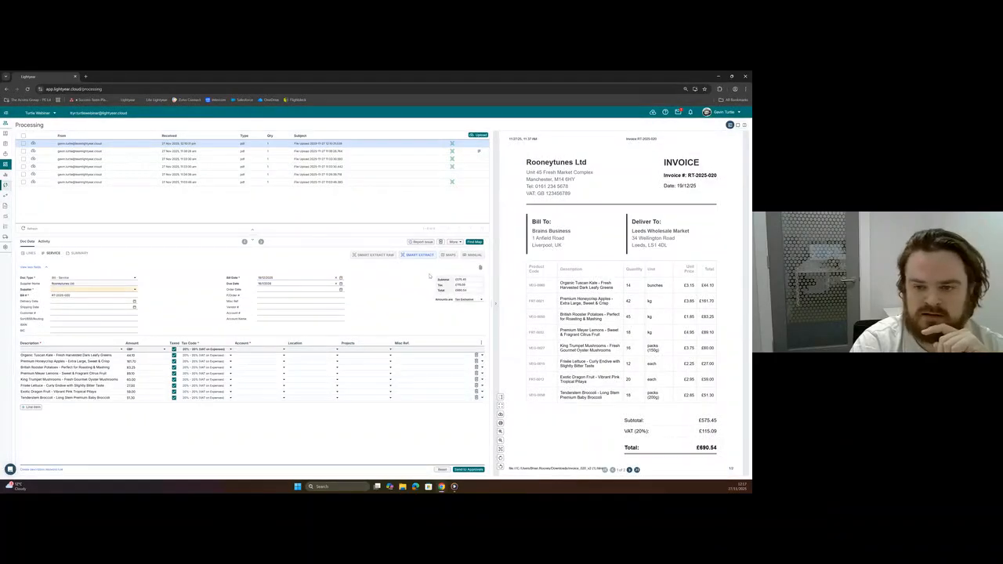
Switch the Rooneytunes invoice's extraction method to True PDF Primary and back to Smart Extract with line-item data.
click(454, 241)
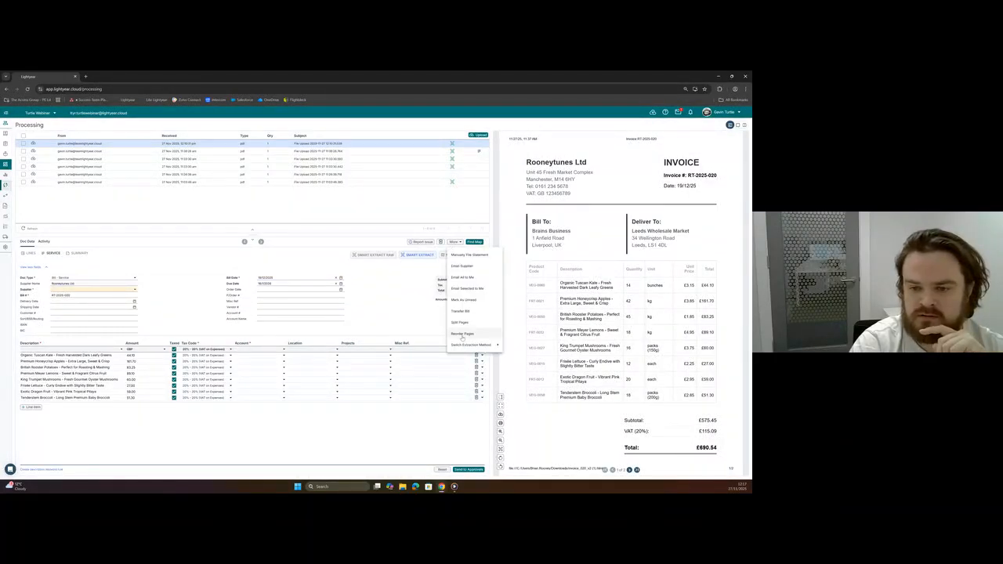
click(519, 345)
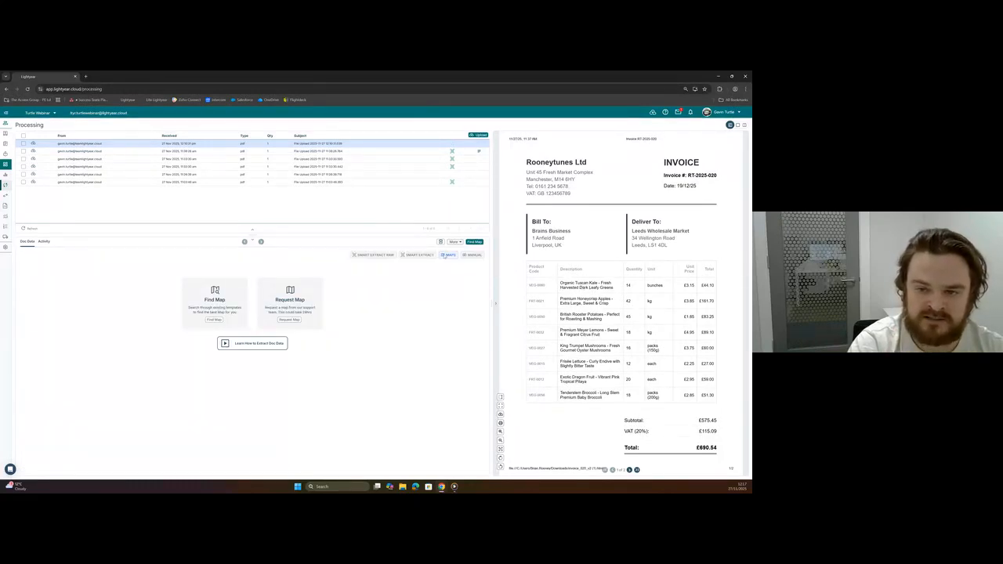
click(453, 243)
mouse_move(472, 347)
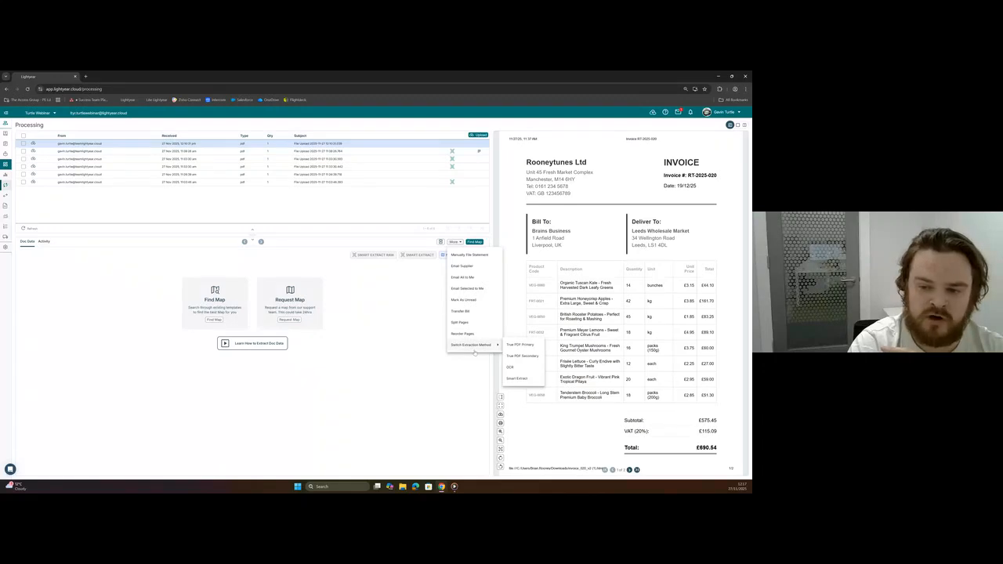
click(511, 367)
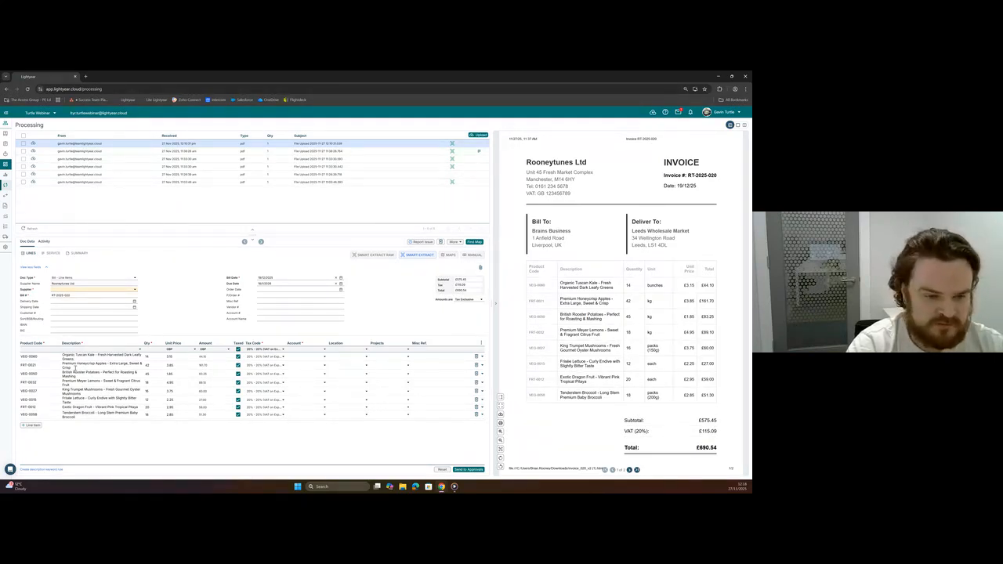
Open the Beverage Solutions UK Ltd invoice and show its Smart Extract data in the Lines format.
click(63, 365)
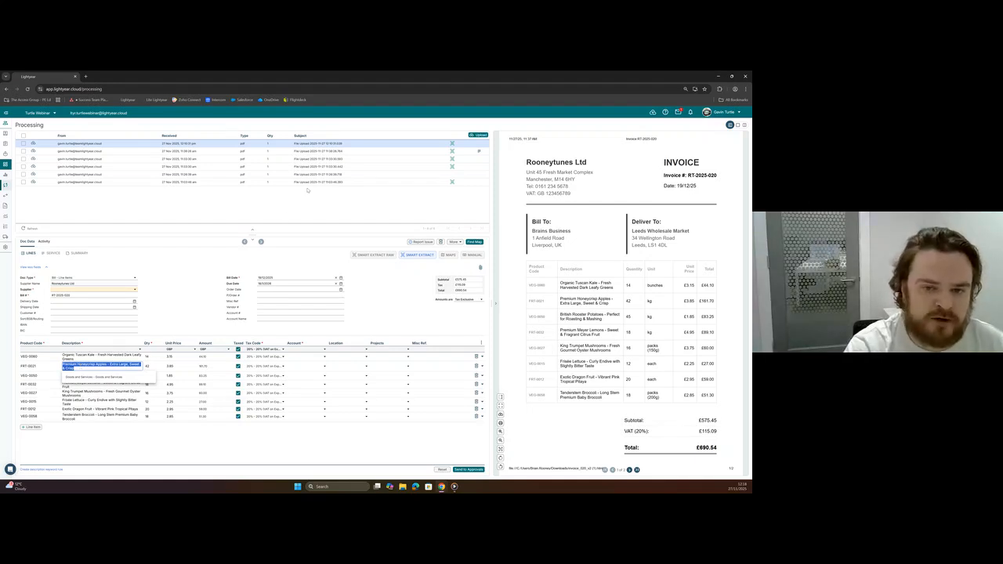
click(312, 183)
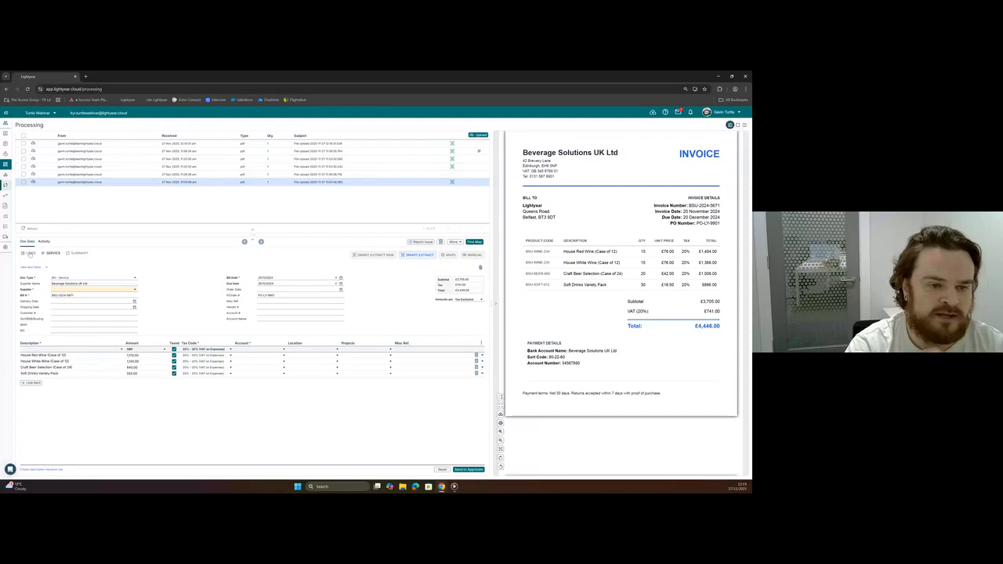
click(31, 254)
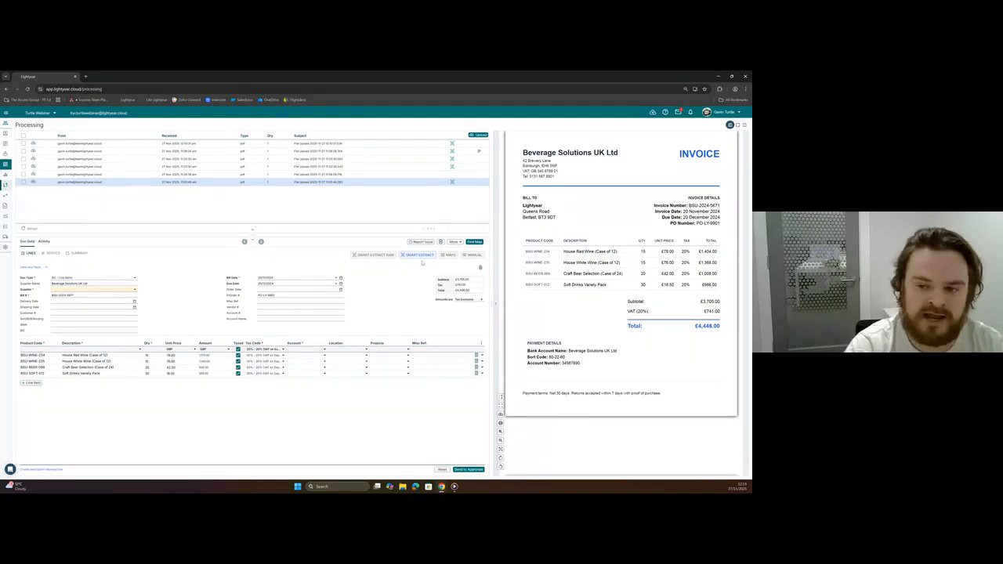
View the map options for the Beverage Solutions invoice and inspect the bill map request form without submitting it.
click(450, 256)
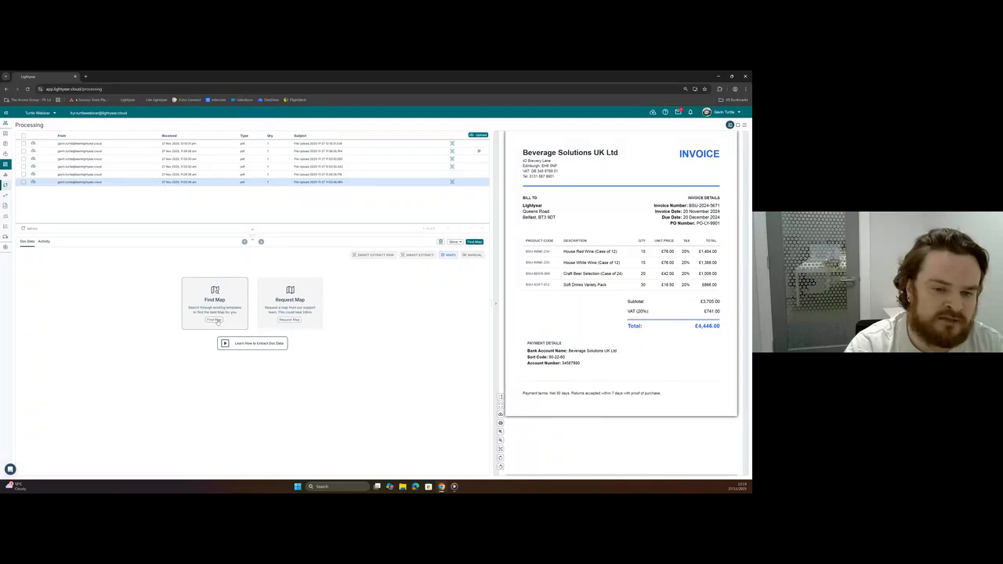
click(291, 319)
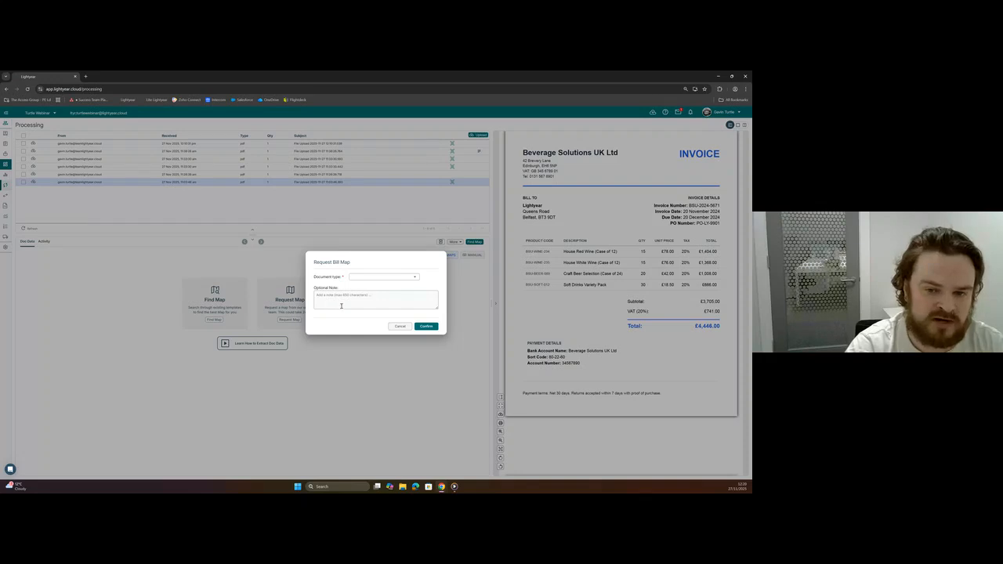
click(343, 301)
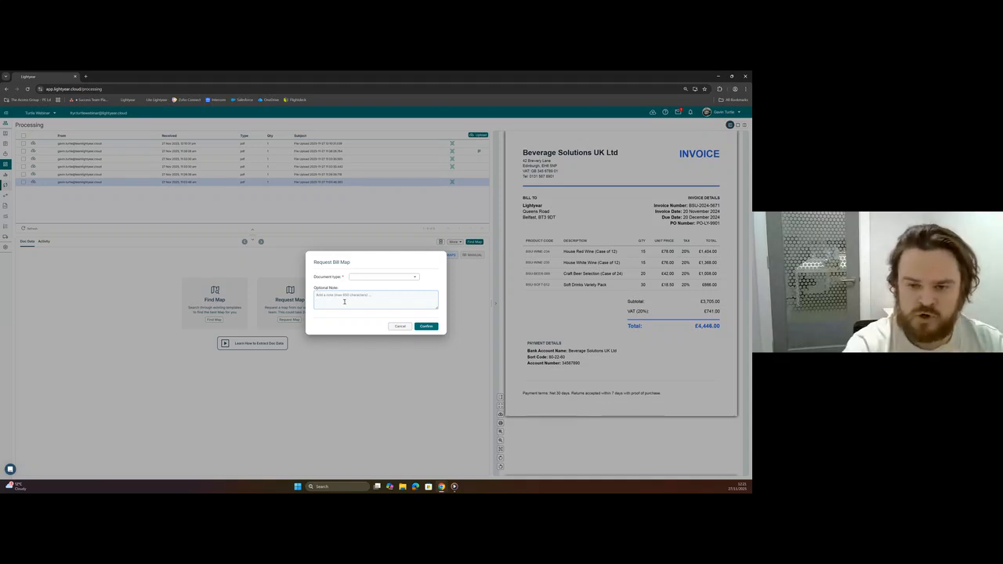
click(395, 326)
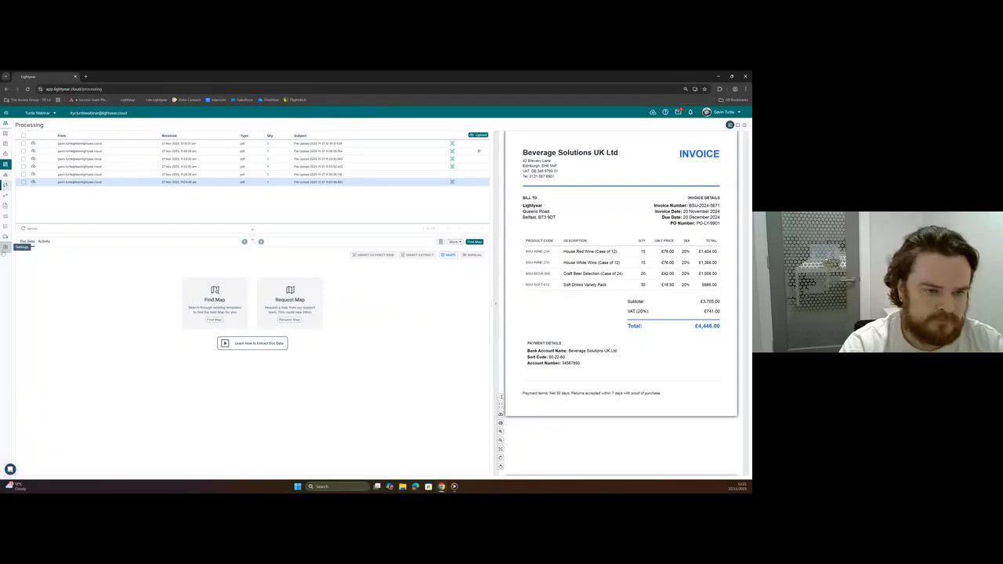
Open the company settings and review the Auto Smart Extract and Default Extraction Type options.
click(6, 289)
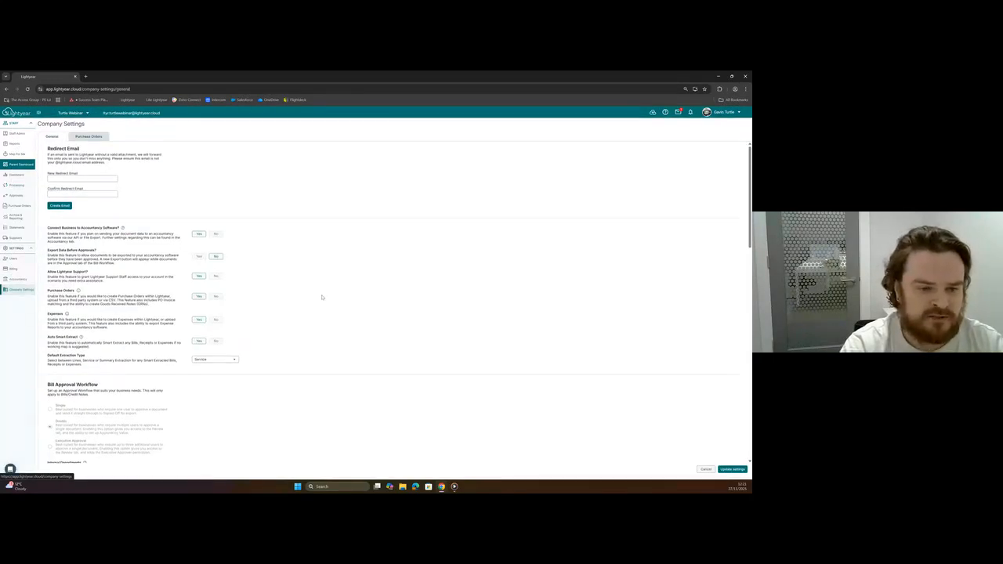
scroll(314, 294, down, 2)
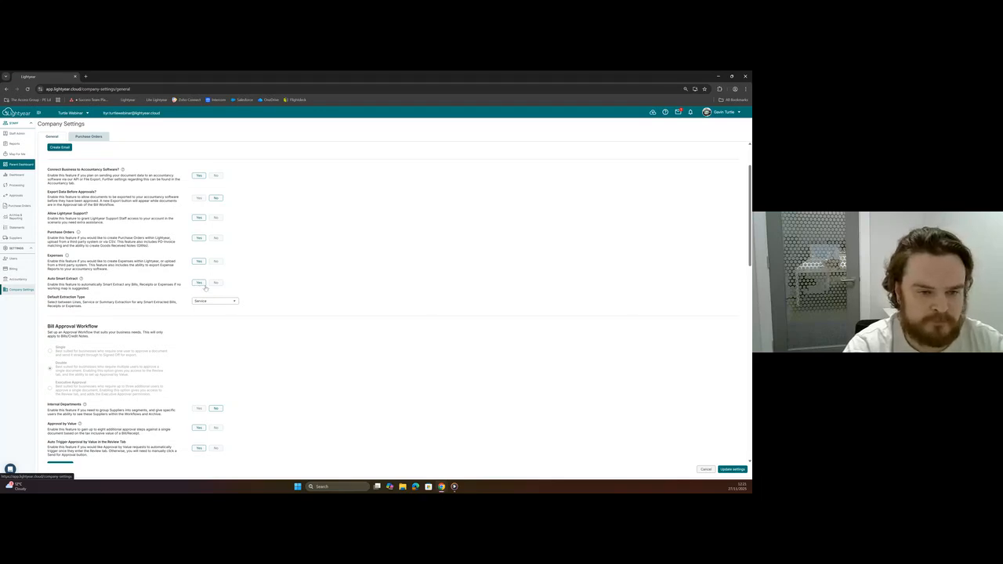
drag(50, 298, 86, 297)
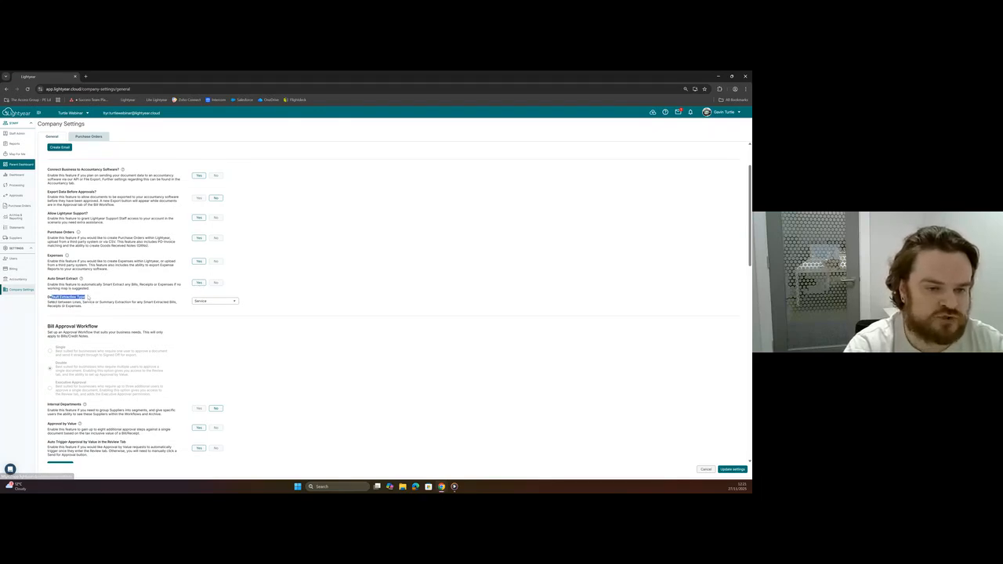
click(74, 305)
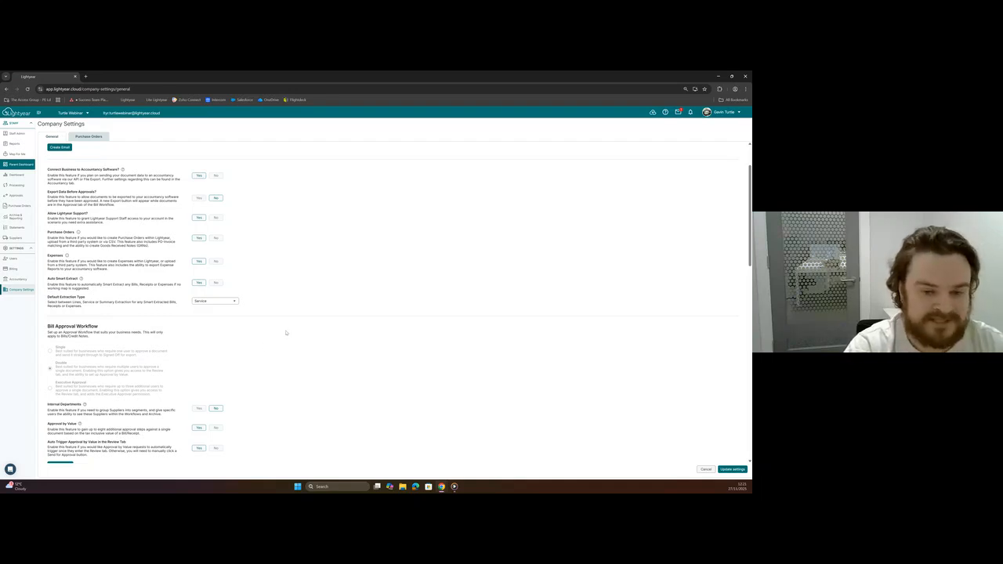
Set the Default Extraction Type to Summary, and leave the company settings for the supplier list without saving.
click(232, 301)
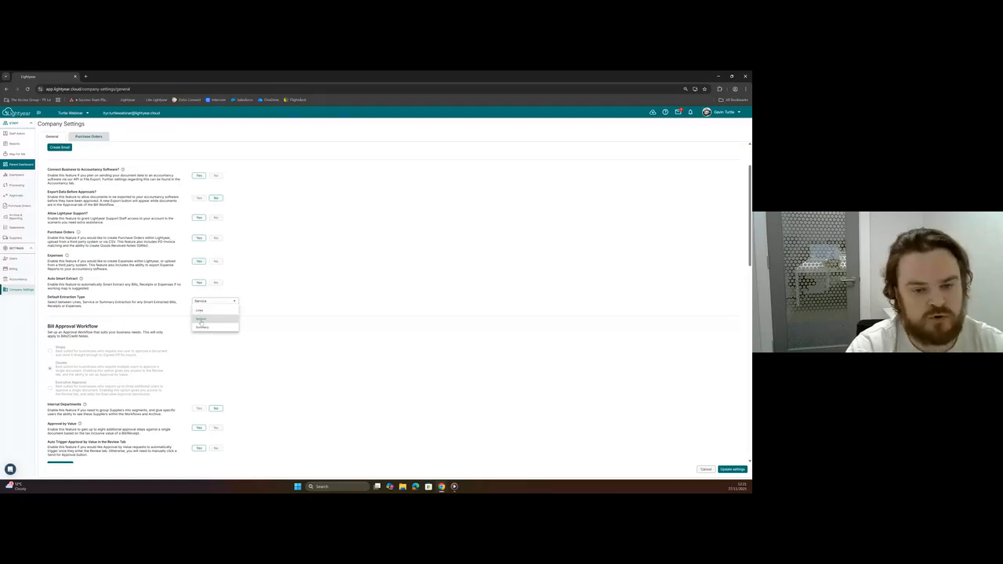
click(203, 327)
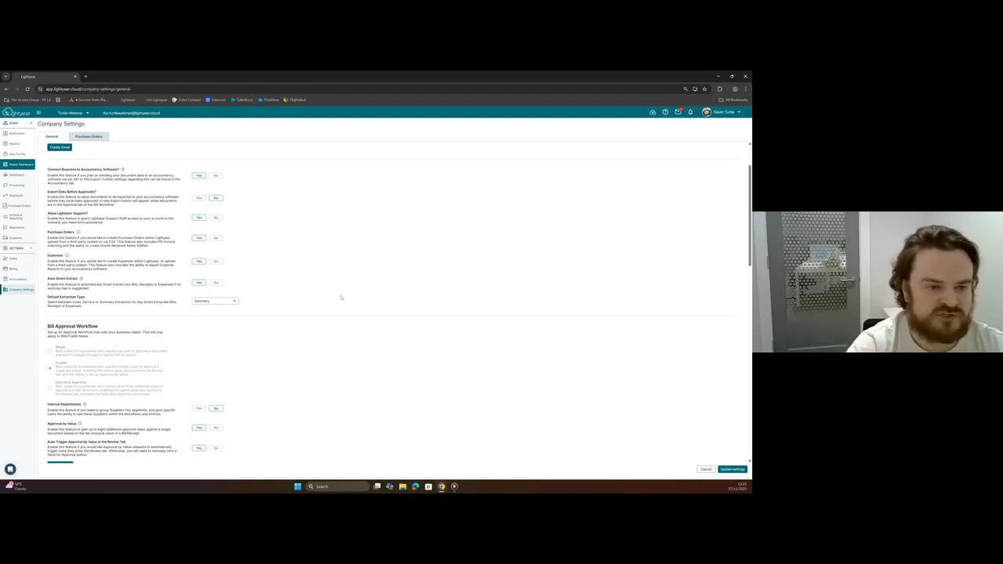
click(16, 238)
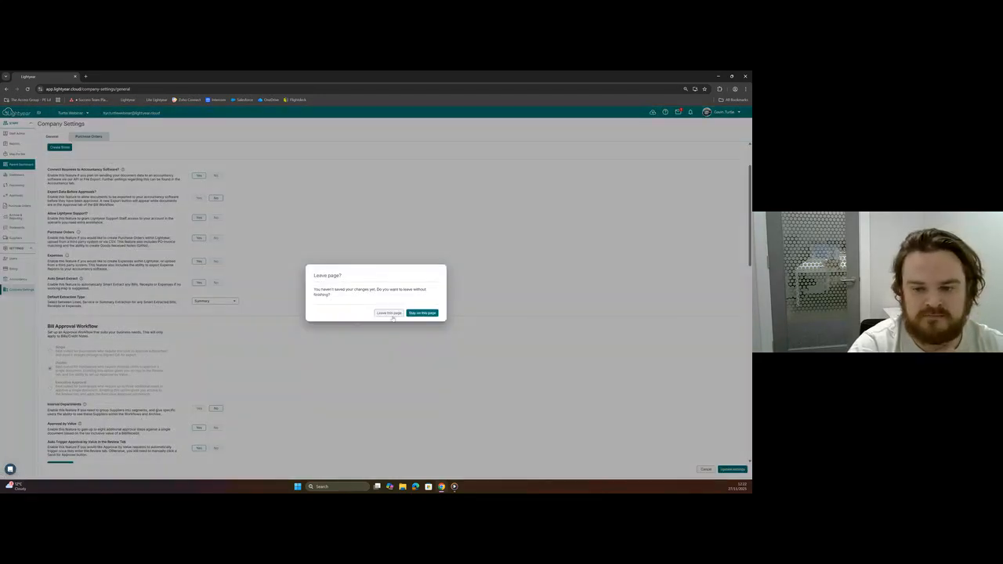
click(390, 314)
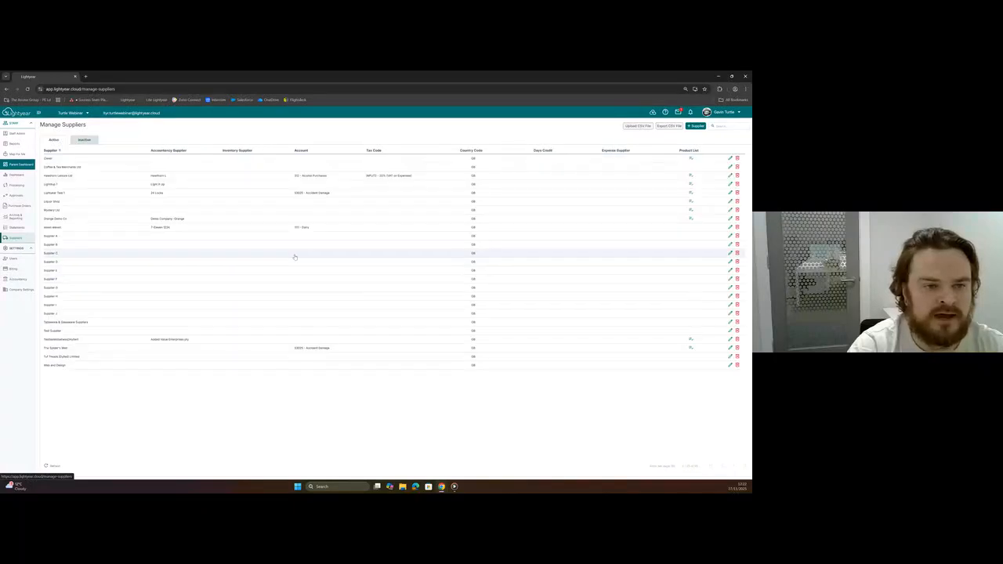
Open Hawthorn Leisure Ltd's extraction rules and review the default extraction types available for Smart Extract.
click(730, 176)
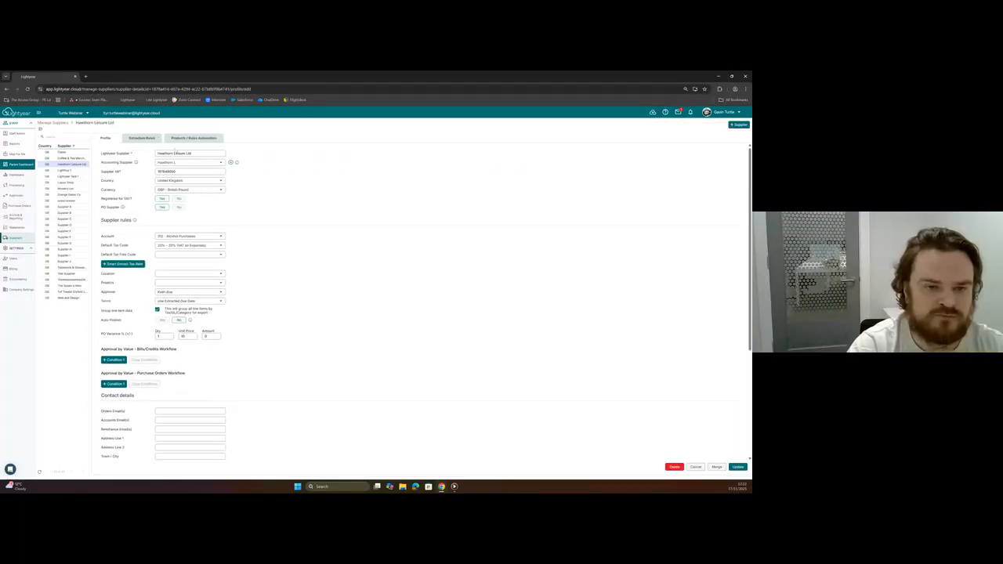
click(141, 138)
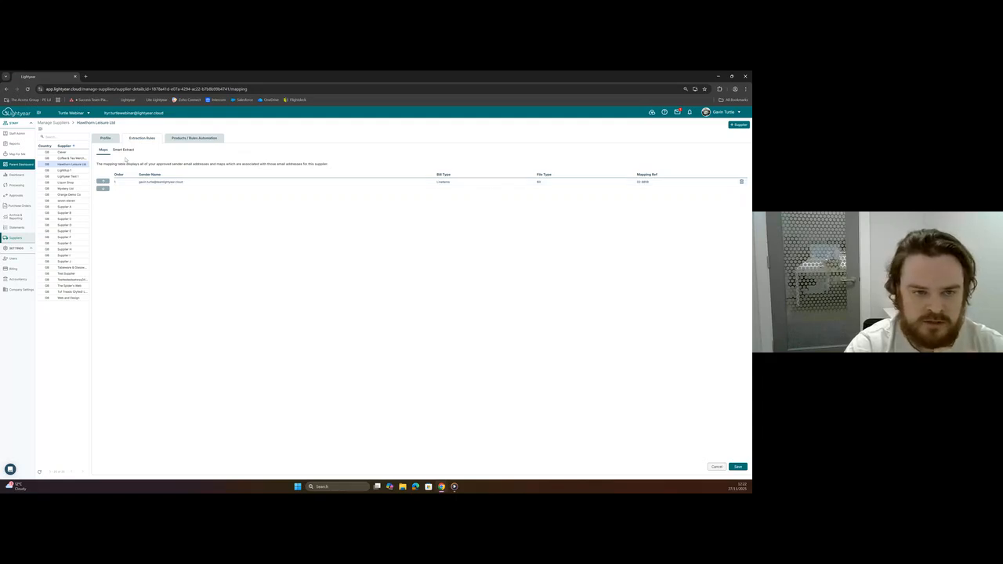
click(123, 150)
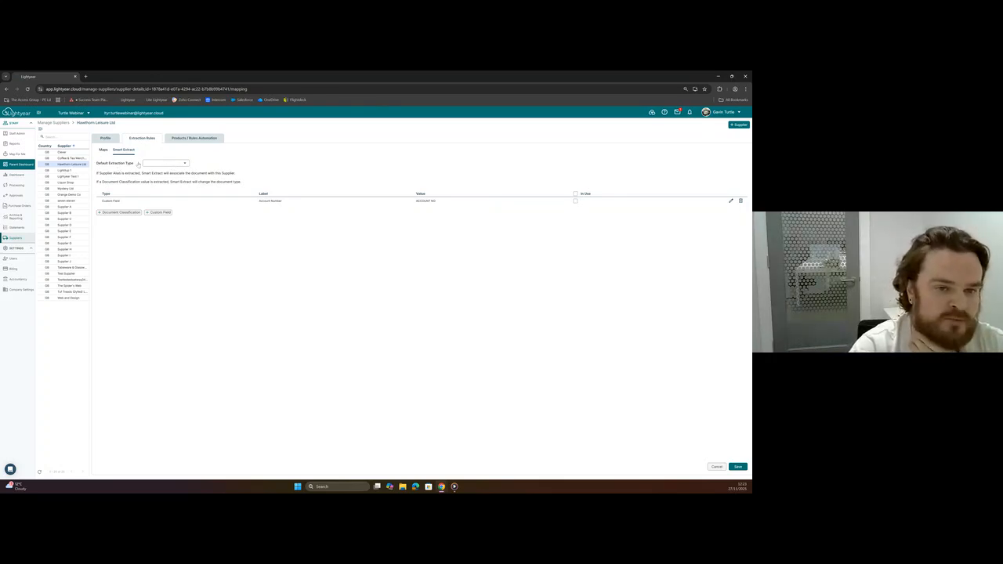
click(160, 165)
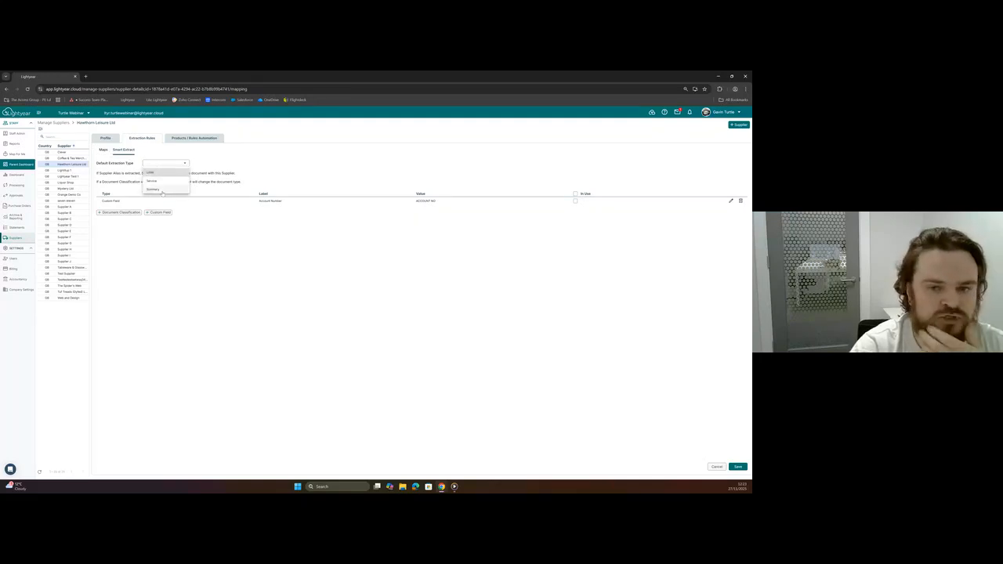
click(236, 177)
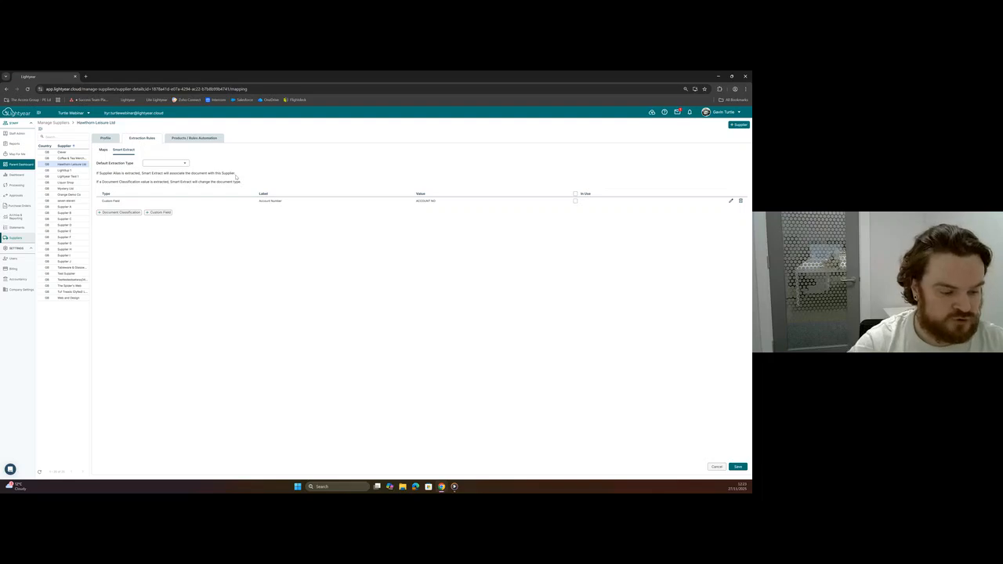
Draft a Smart Extract custom field labelled Acc No and treated as Account Number, and discard it without confirming.
click(158, 212)
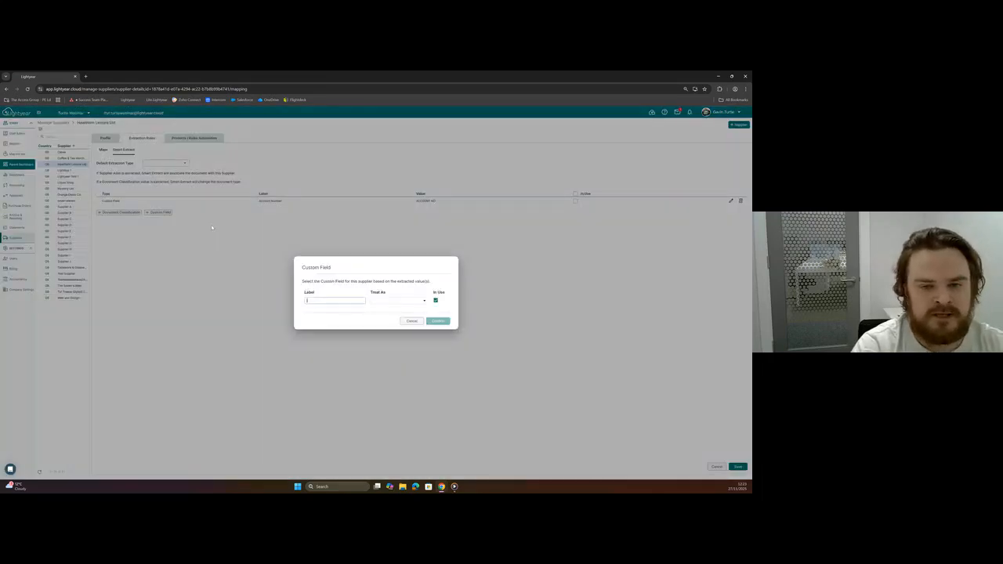
click(372, 301)
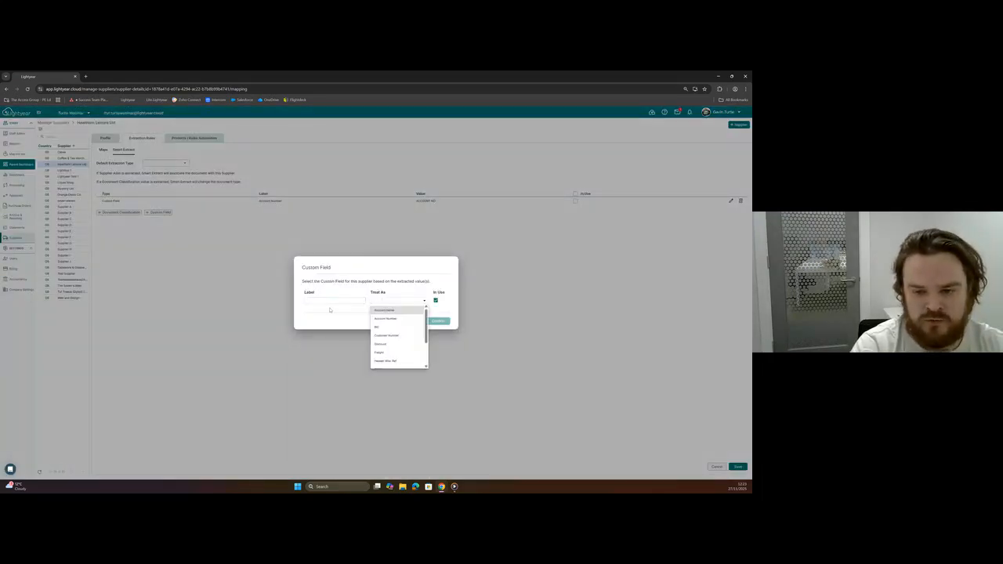
click(384, 319)
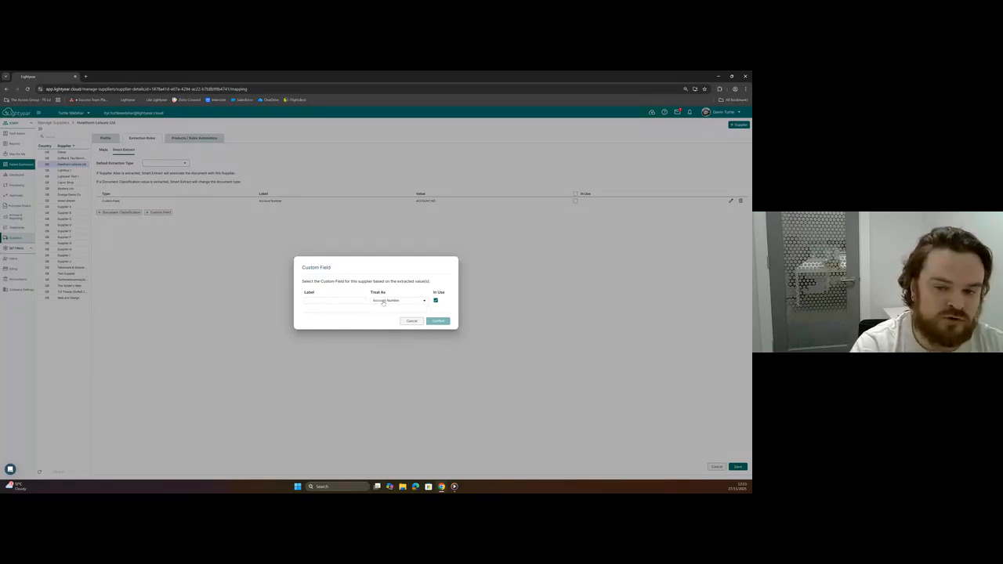
click(312, 300)
text(Acc No.)
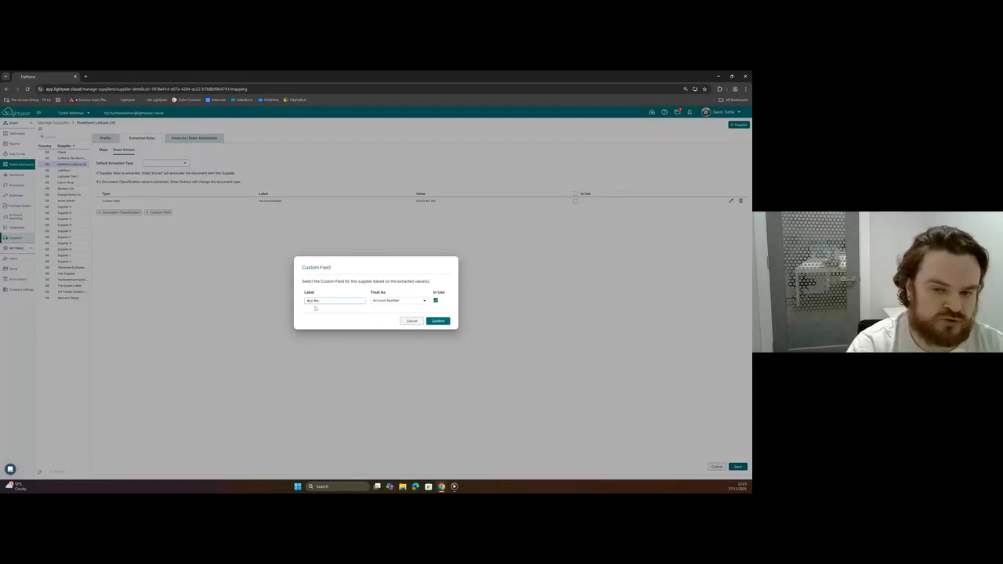
click(391, 305)
scroll(402, 344, down, 2)
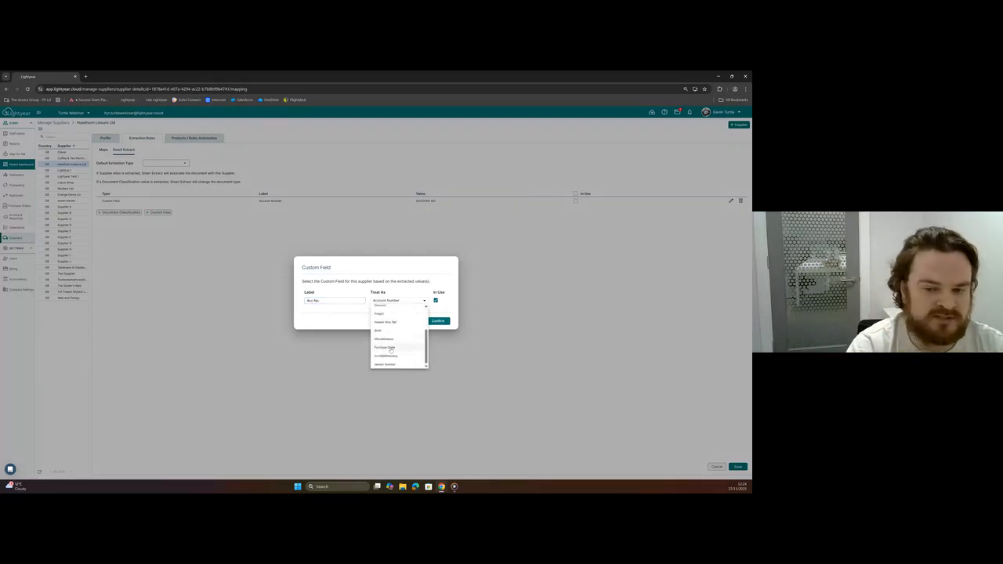
scroll(396, 338, up, 2)
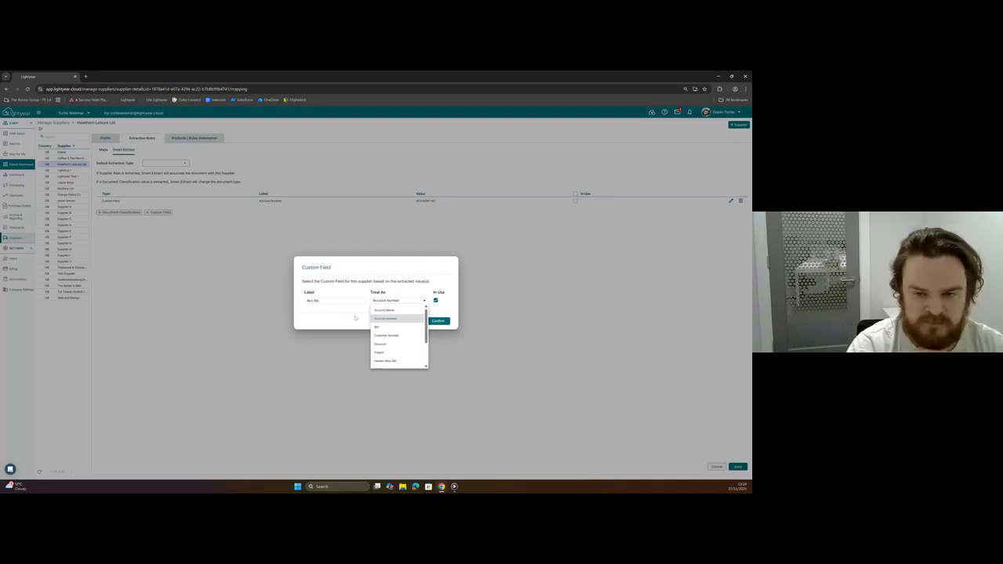
click(358, 318)
click(412, 321)
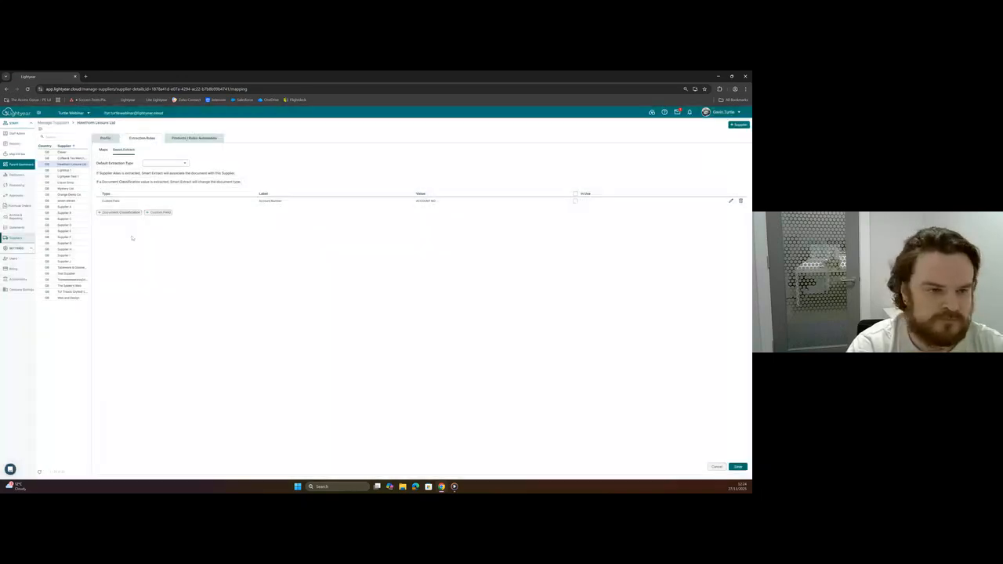
Return to Processing and create the supplier Beverage Solutions UK Ltd from the data of its invoice.
click(13, 186)
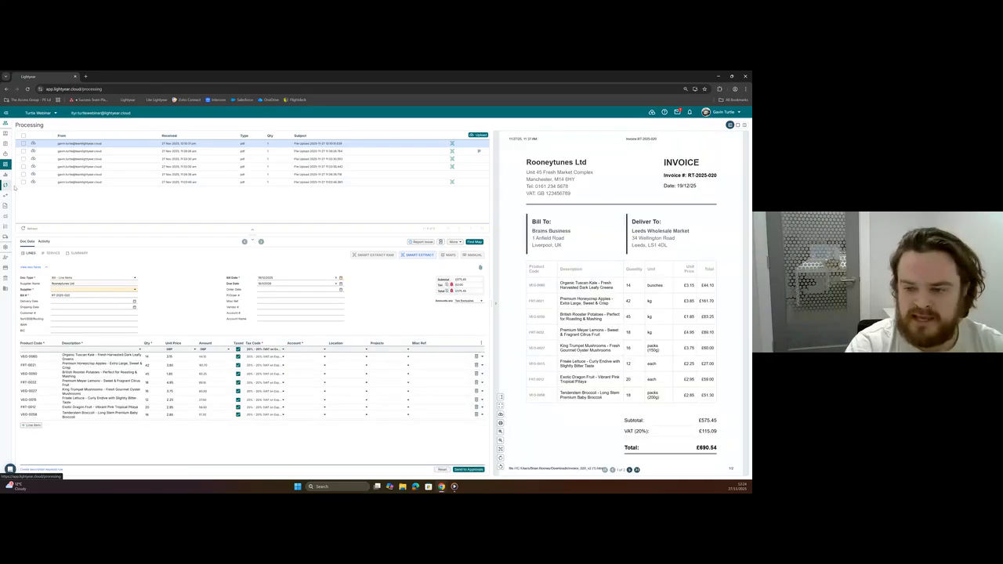
click(178, 182)
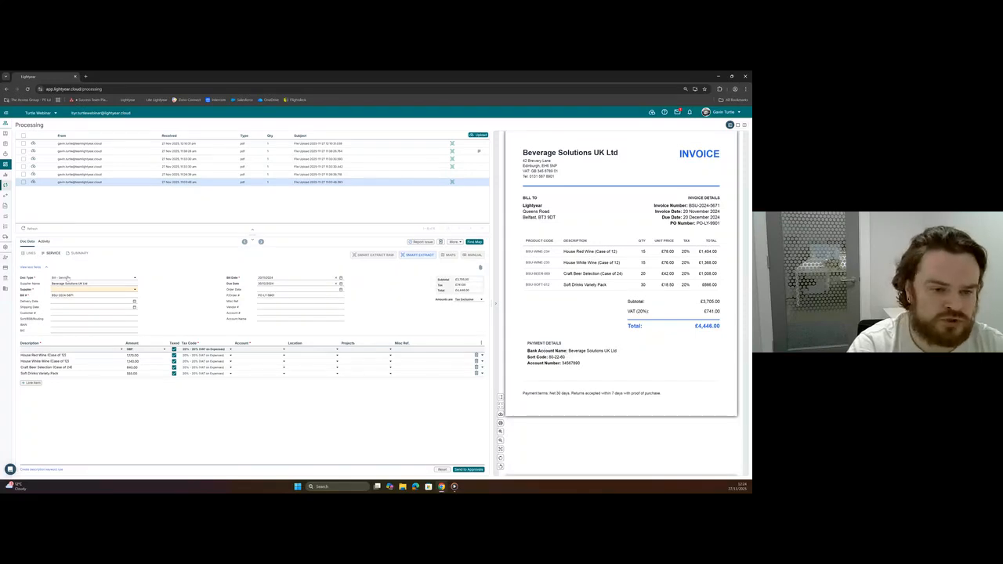
click(64, 291)
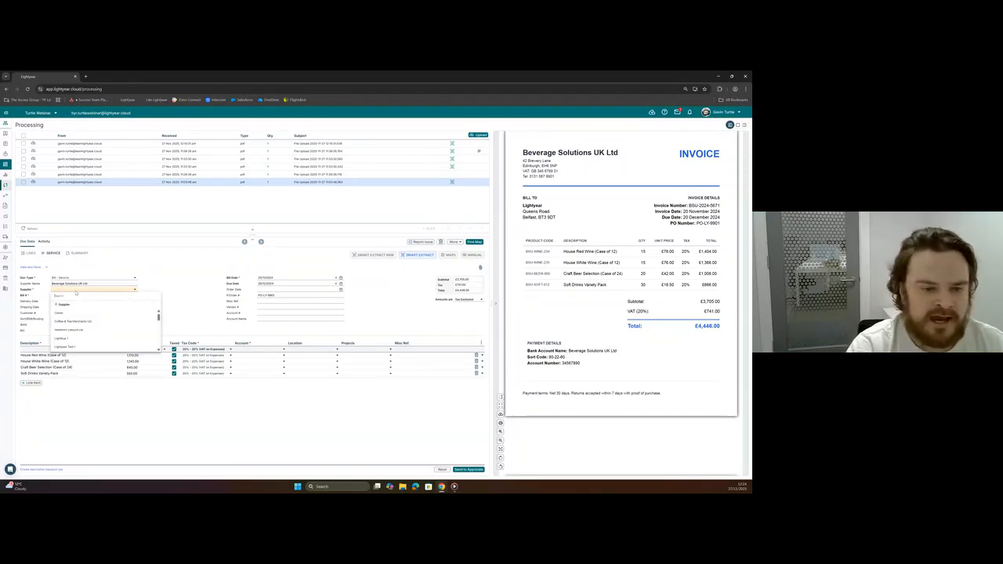
click(64, 304)
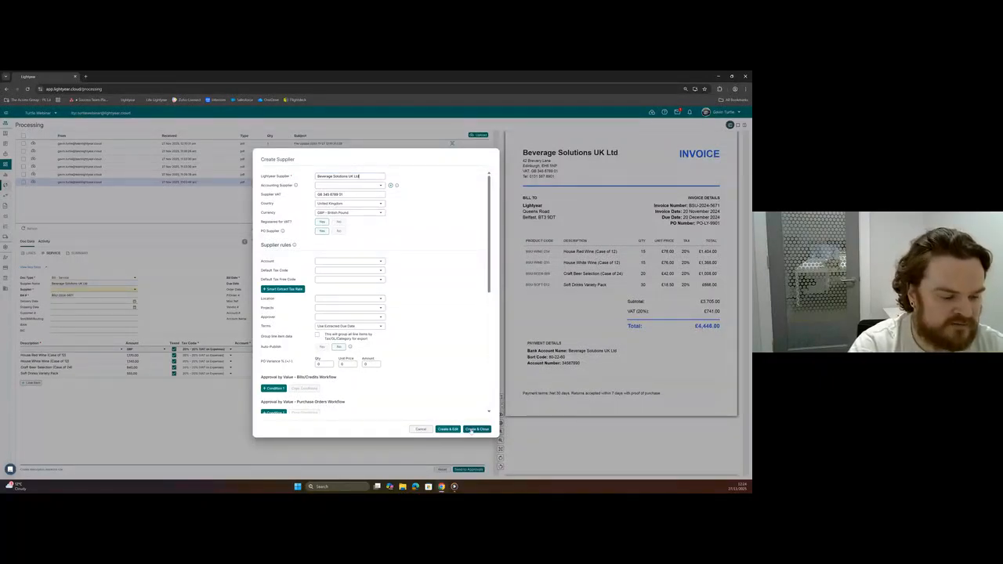
click(475, 429)
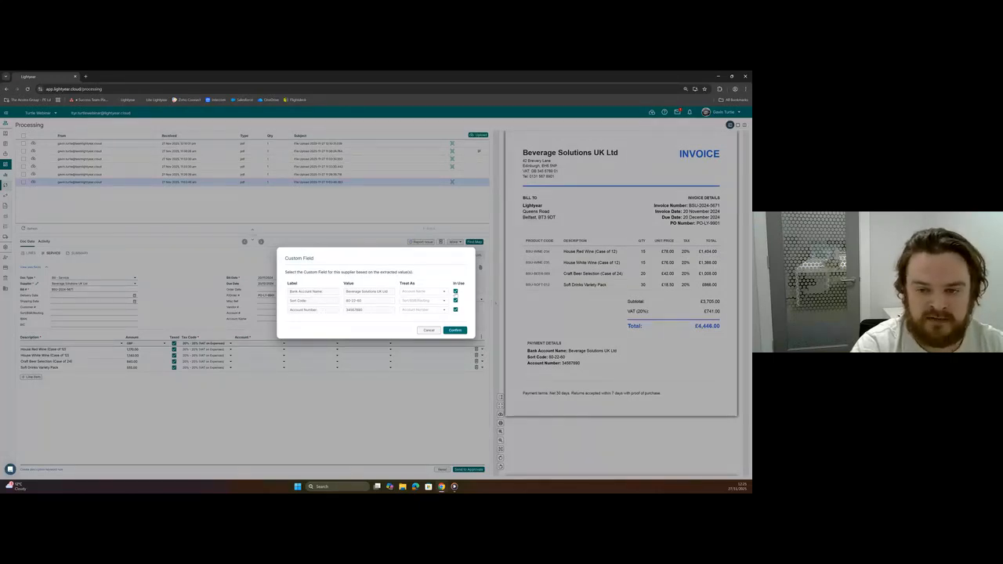
Confirm the supplier's custom fields with Bank Account Name, Sort Code and Account Number all in use.
click(455, 291)
click(455, 300)
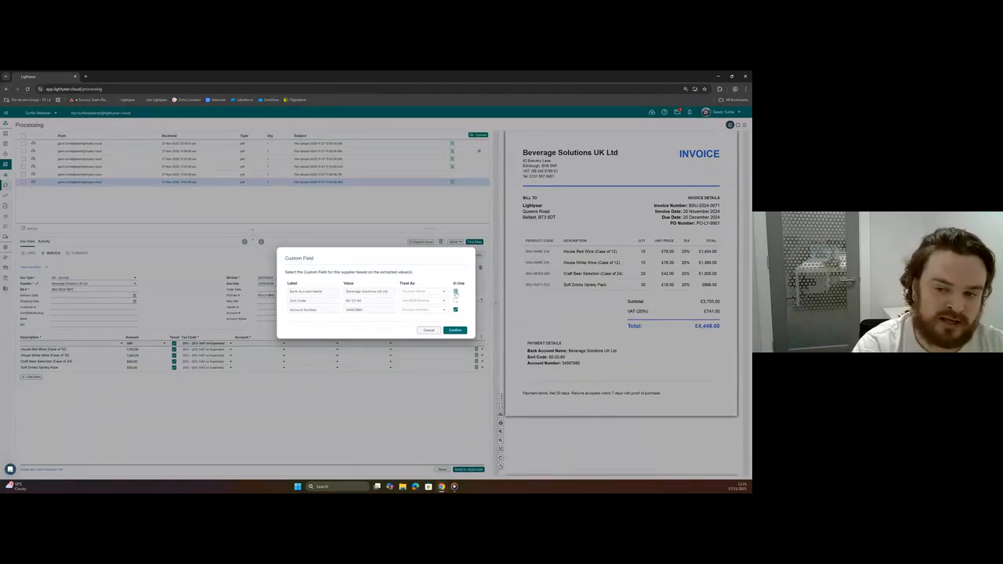
click(456, 291)
click(456, 300)
click(452, 330)
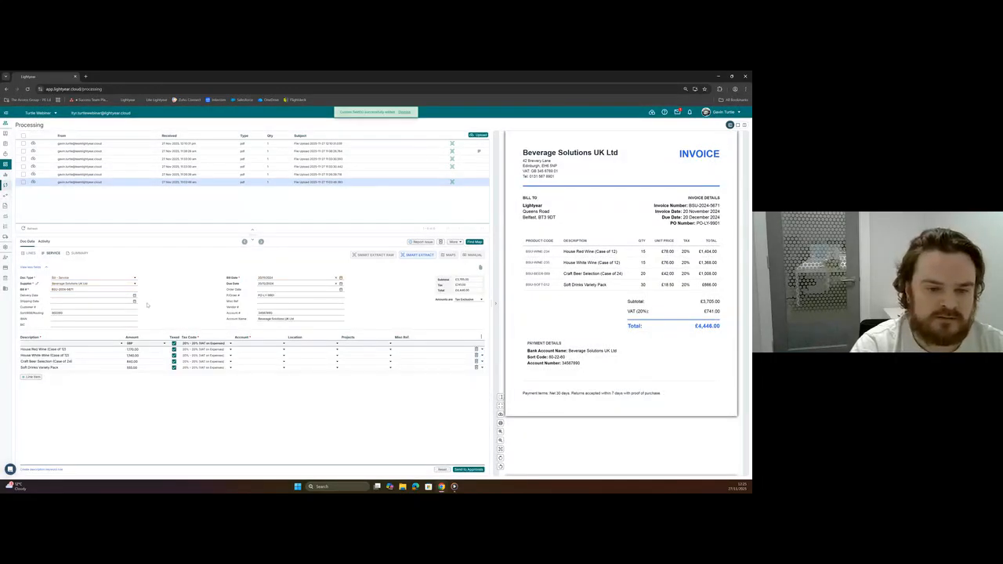
Check the account name filled in on the Beverage Solutions invoice and send the invoice to approvals.
drag(258, 319, 284, 320)
click(250, 331)
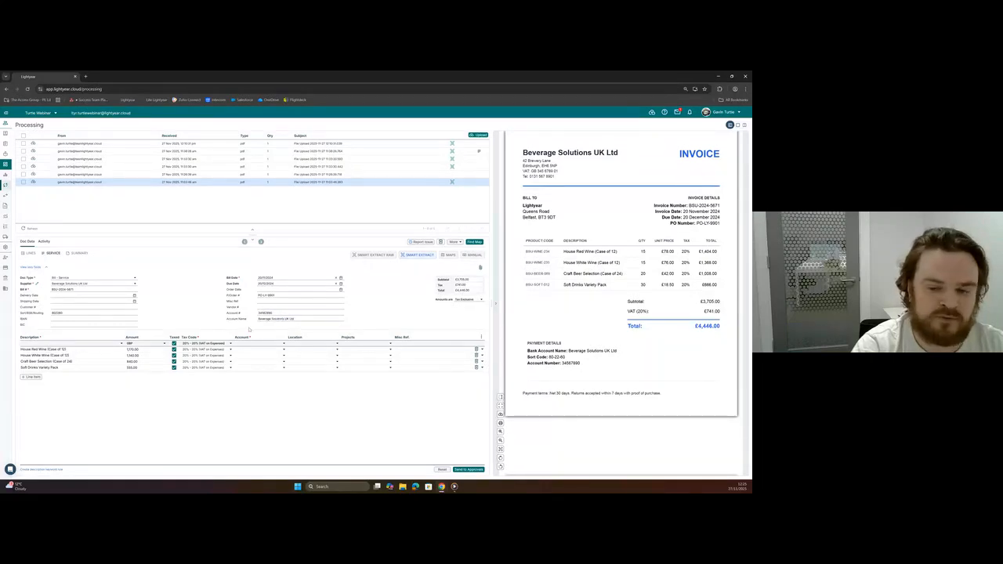
click(466, 470)
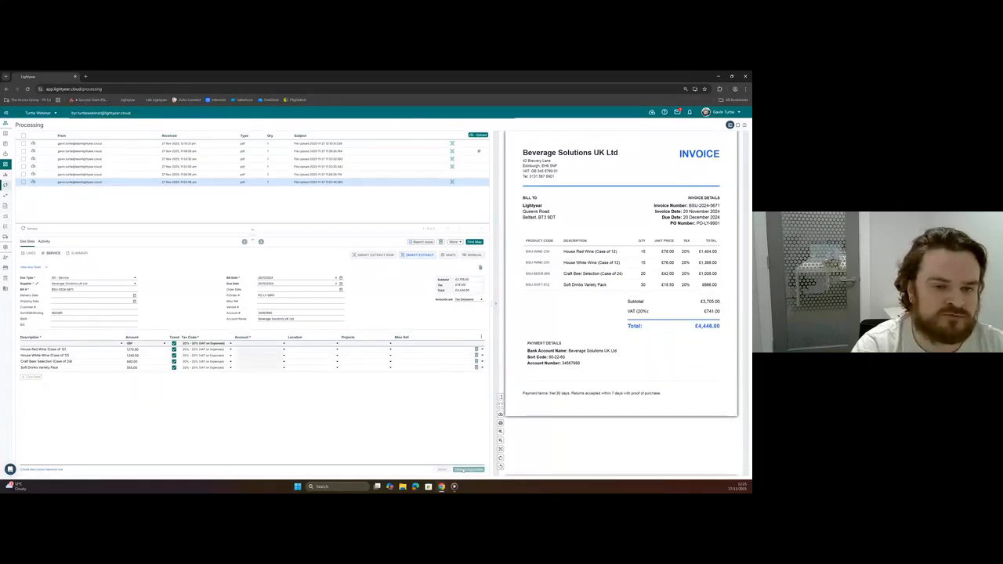
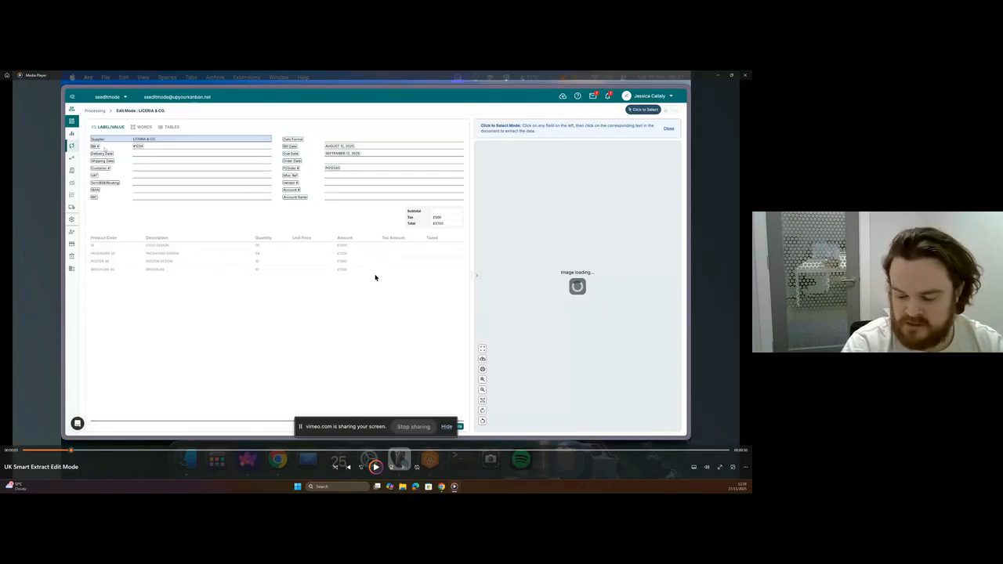
Play the UK Smart Extract Edit Mode video, pausing at the P/Order # field selection and at the Sort/BSB/Routing field in Words mode.
click(375, 468)
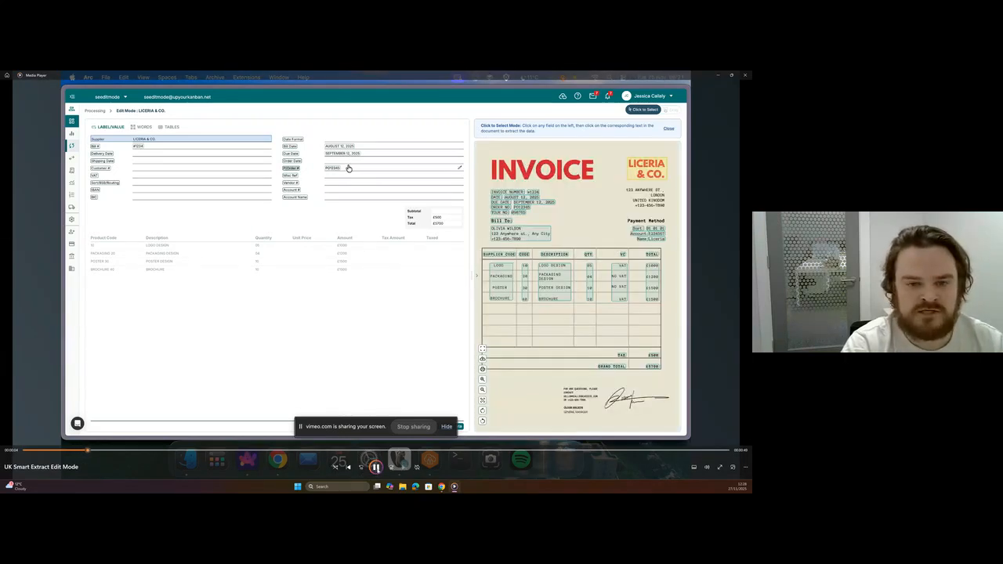
click(377, 468)
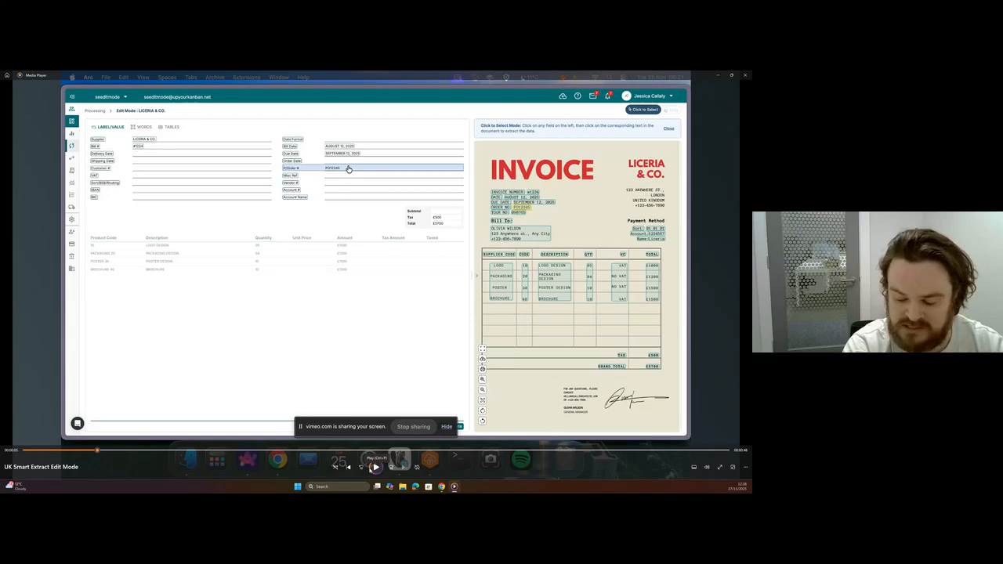
click(376, 469)
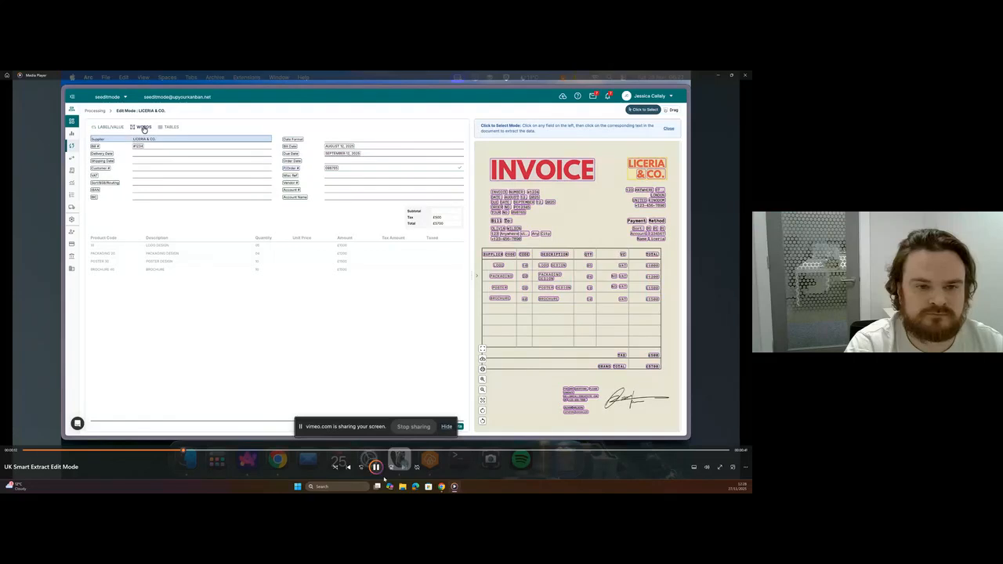
click(379, 470)
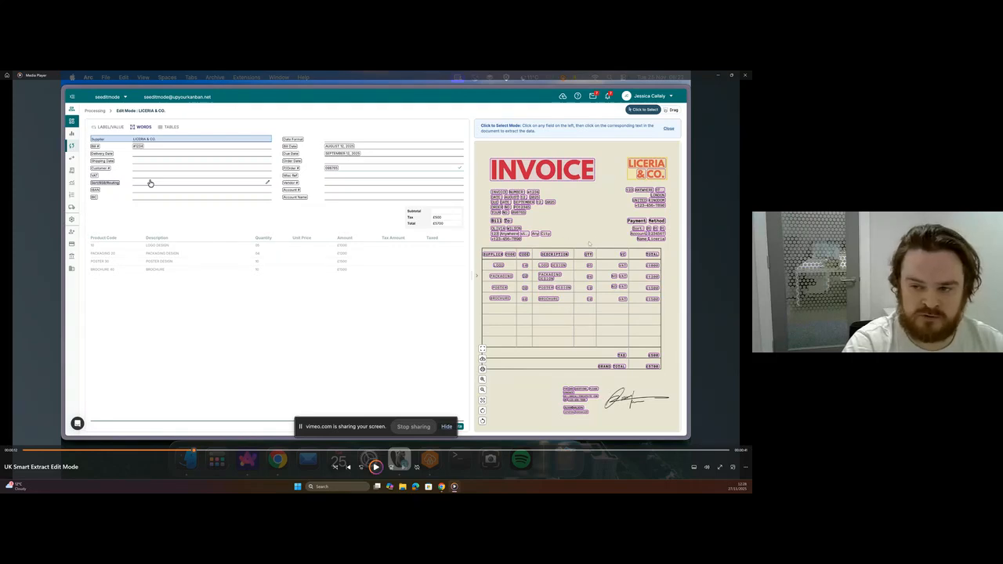
Resume the Edit Mode video, pause it at the Tables mode, play the remainder and replay it from the start.
key(space)
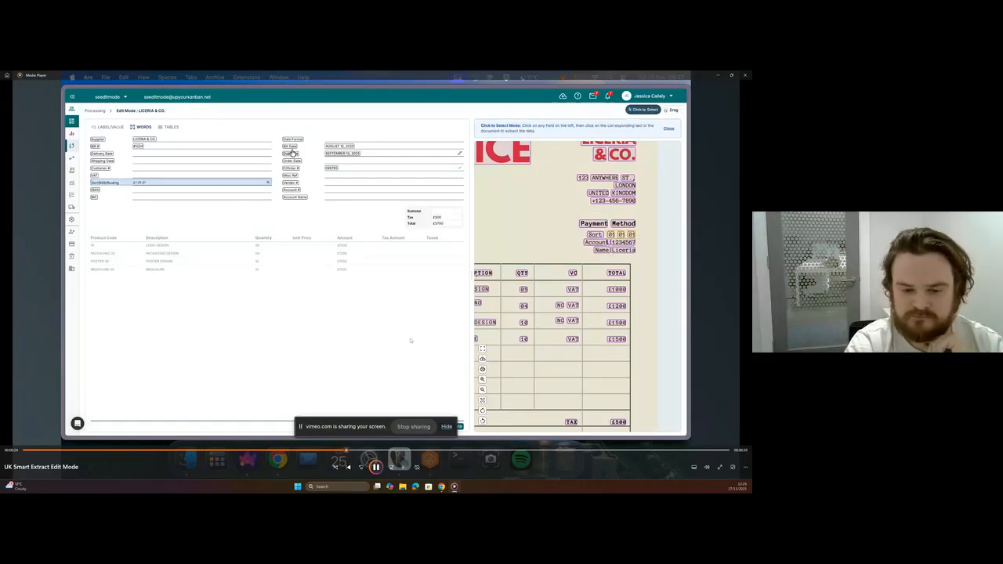
click(376, 468)
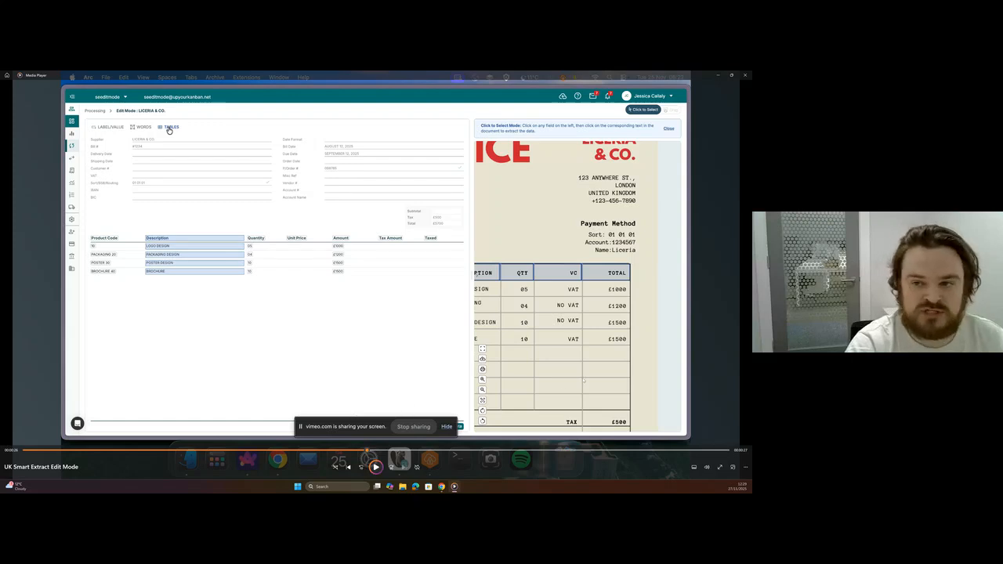
click(376, 467)
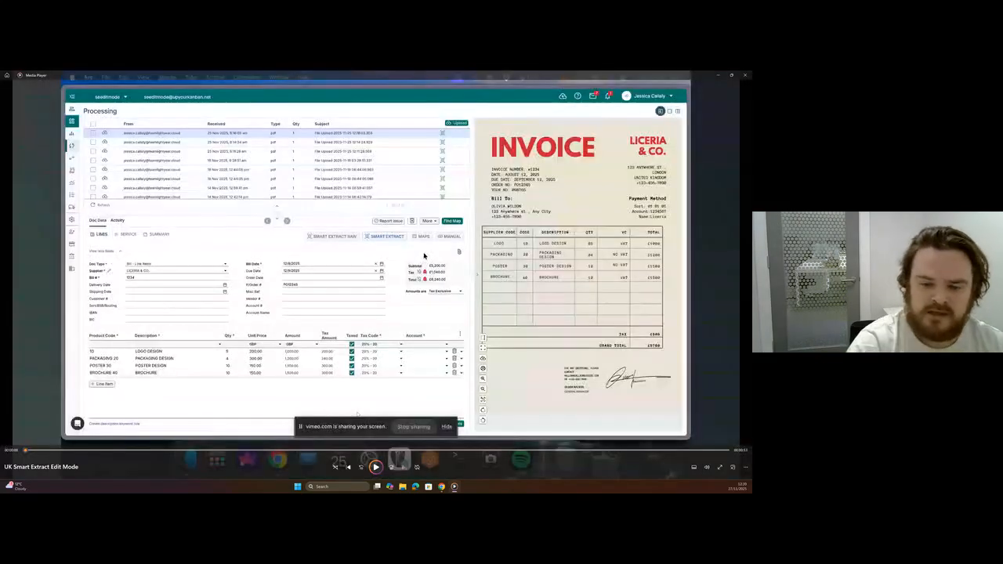
click(376, 467)
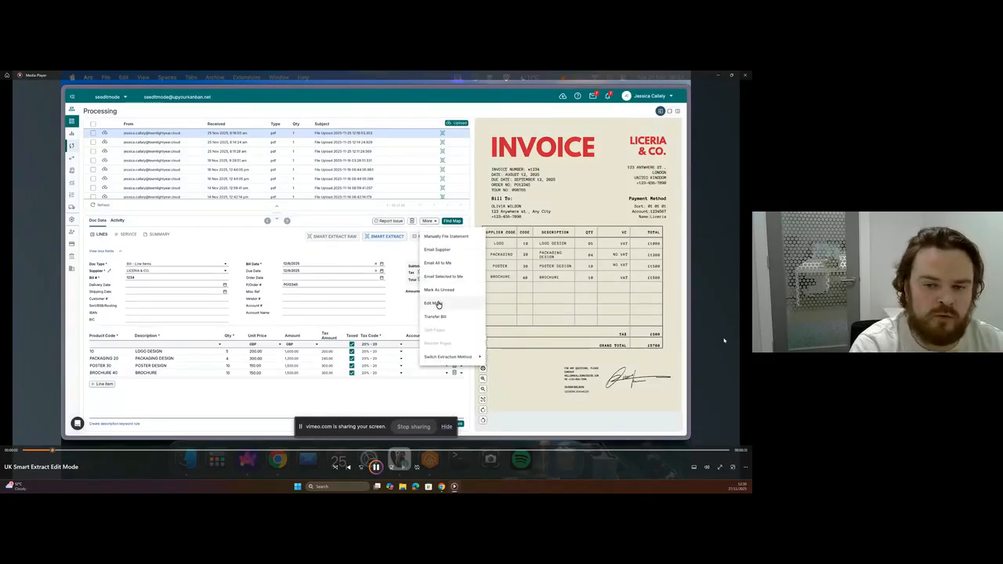
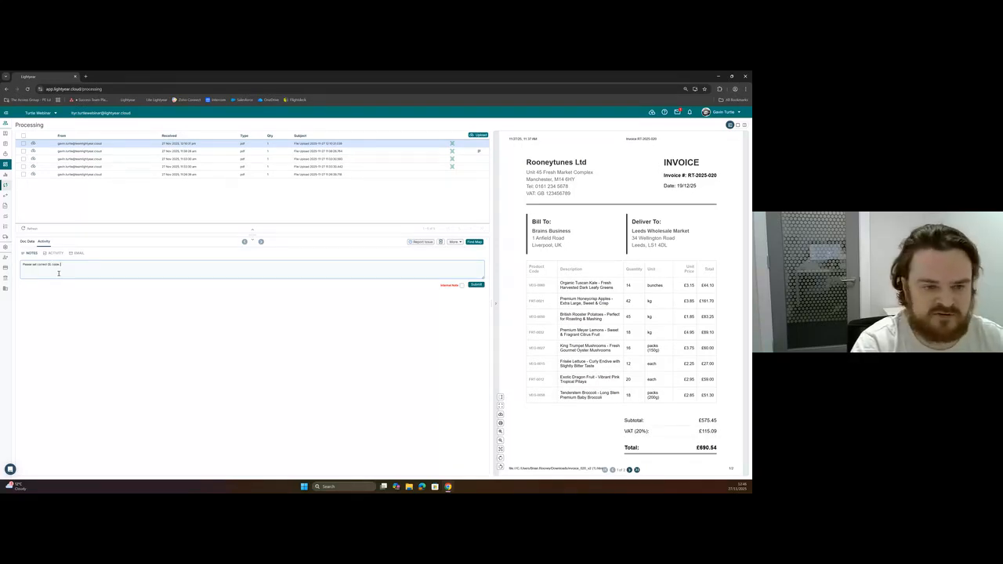
Submit the drafted note about the GL codes on Rooneytunes invoice RT-2025-020.
click(475, 284)
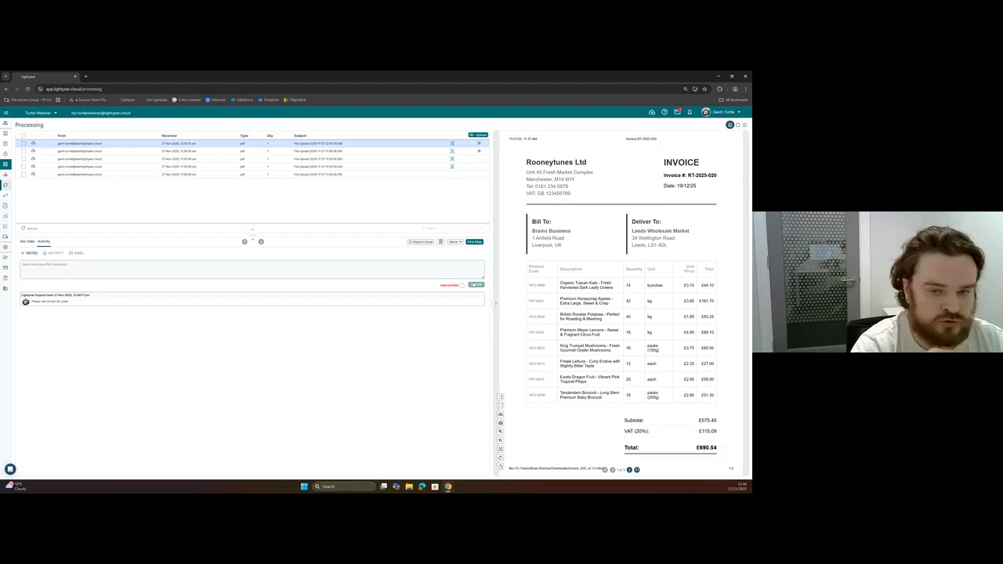
Open the Liceria & Co. invoice's document data and view the Request Bill Map form, leaving it without submitting a request.
click(386, 175)
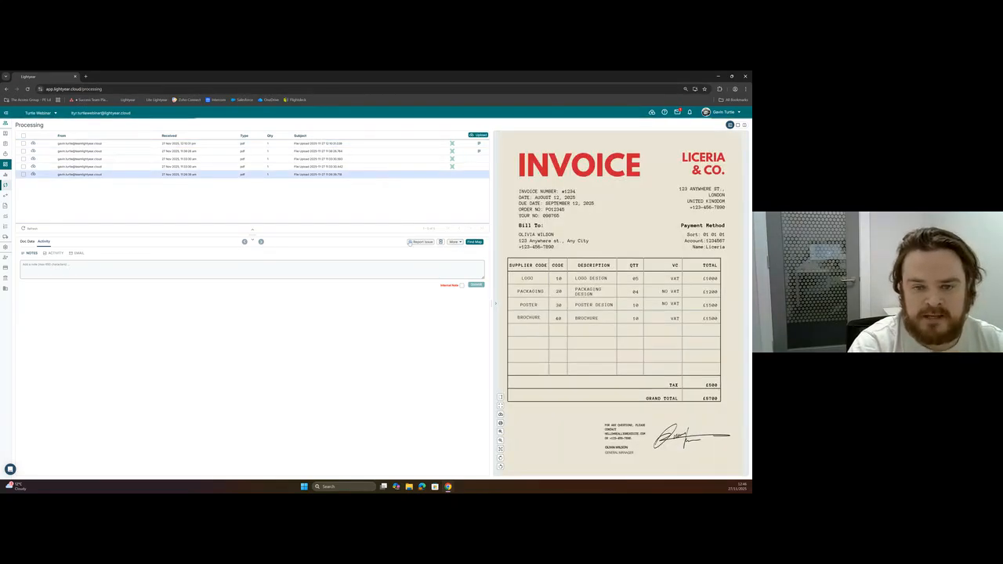
click(26, 242)
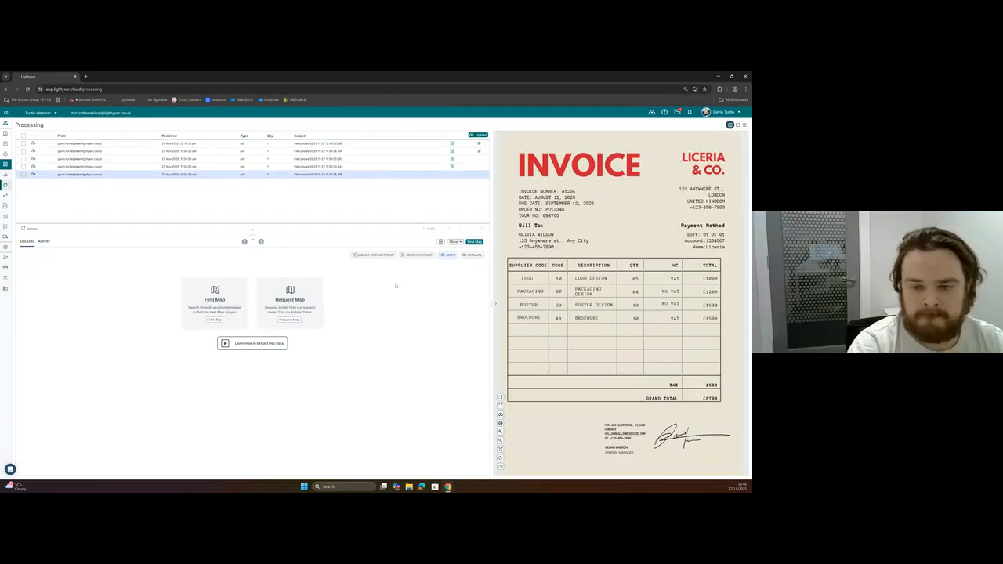
click(296, 320)
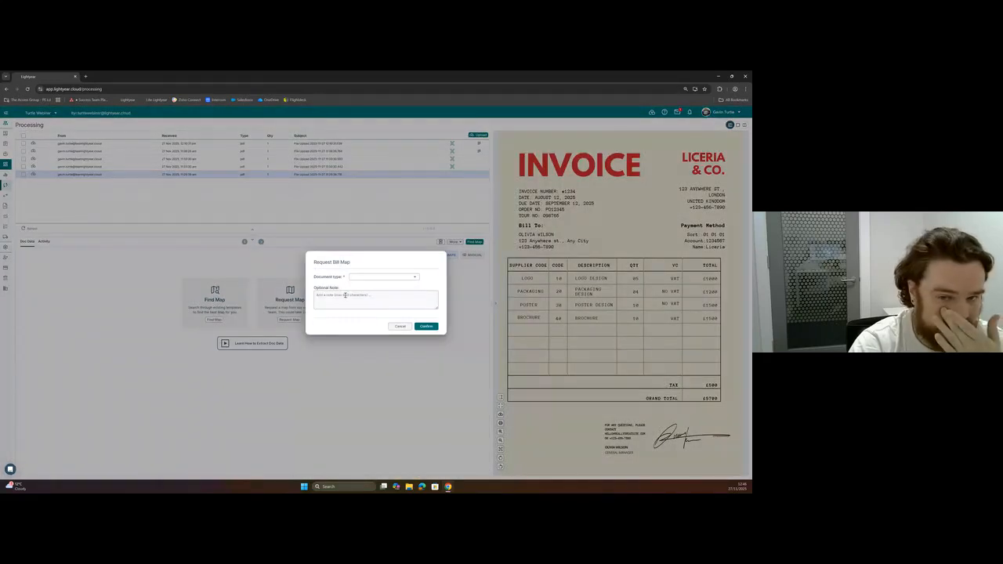
click(89, 294)
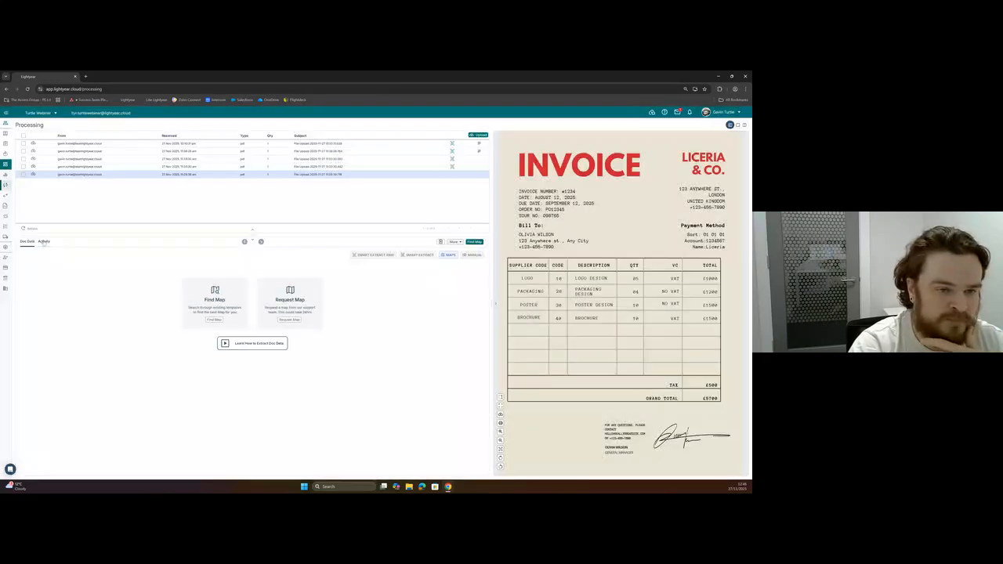
Check the Liceria & Co. invoice's activity log and notes, and view the supplier mappings search form without running a search.
click(44, 242)
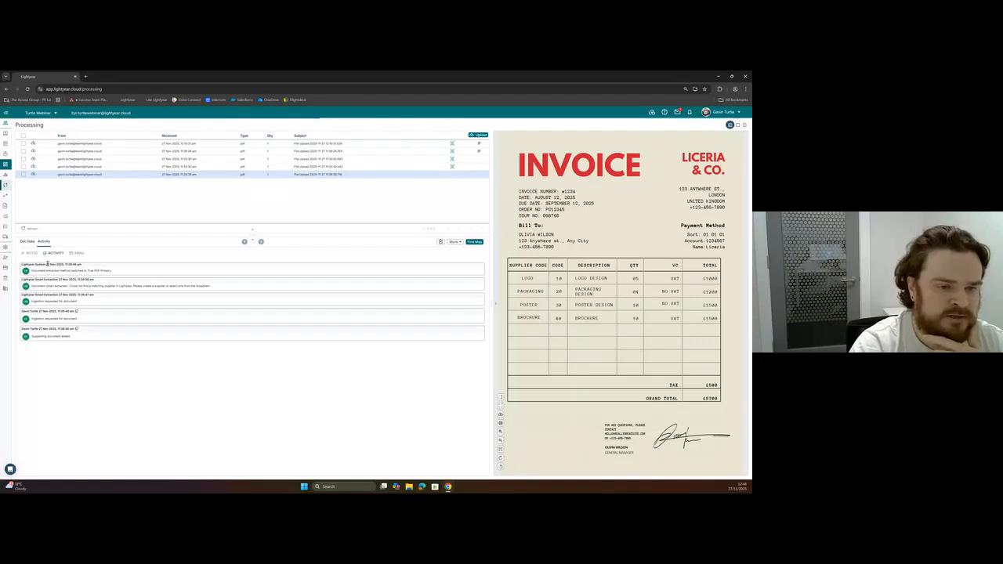
click(30, 254)
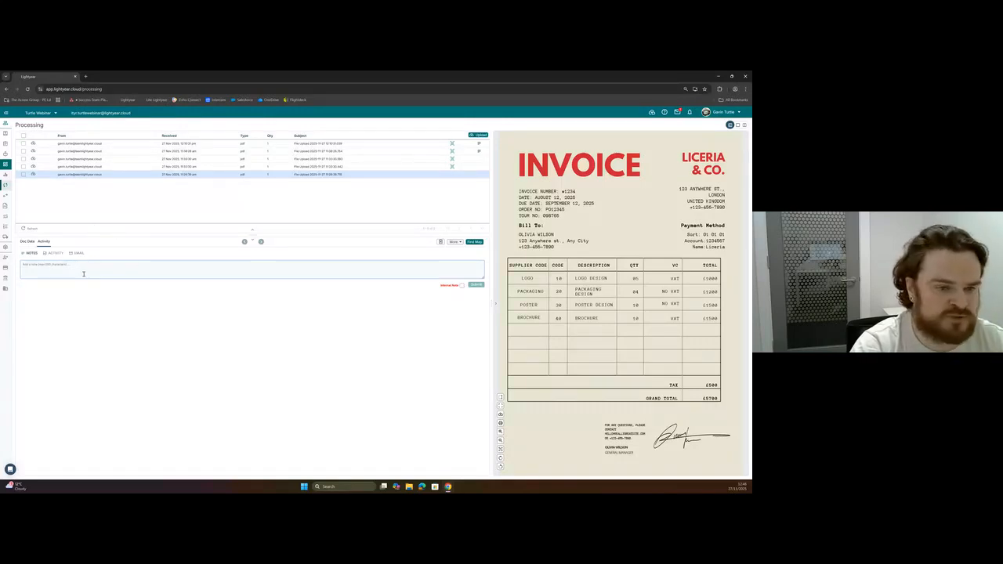
click(475, 243)
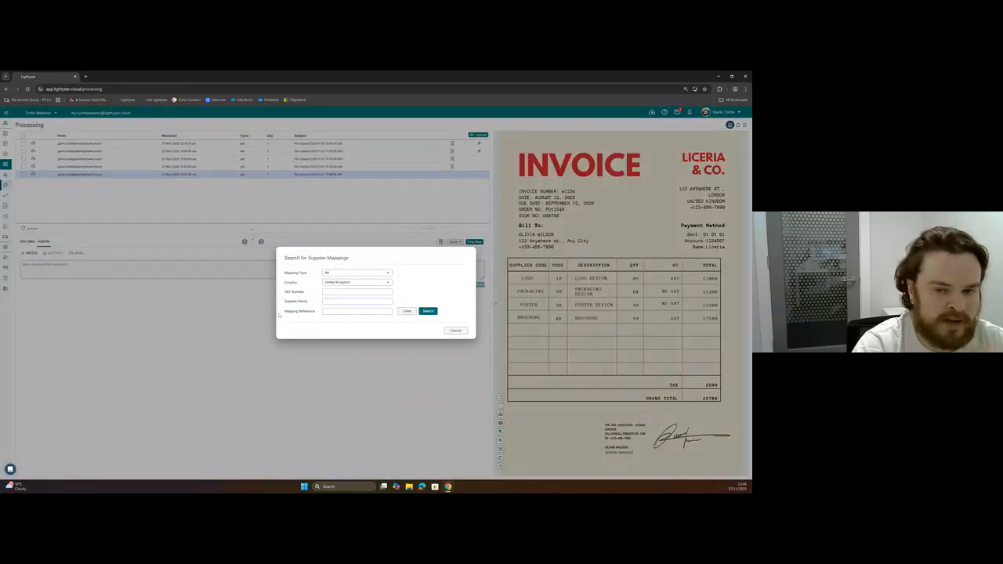
click(221, 317)
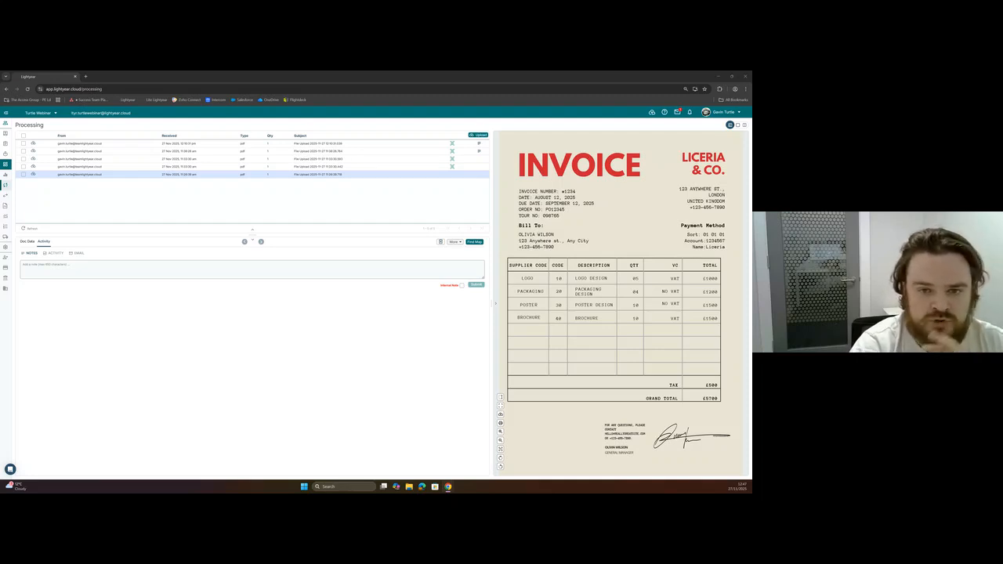
Create the supplier Rooneytunes Ltd from the extracted data of the lower RT-2025-015 invoice in the list.
click(253, 167)
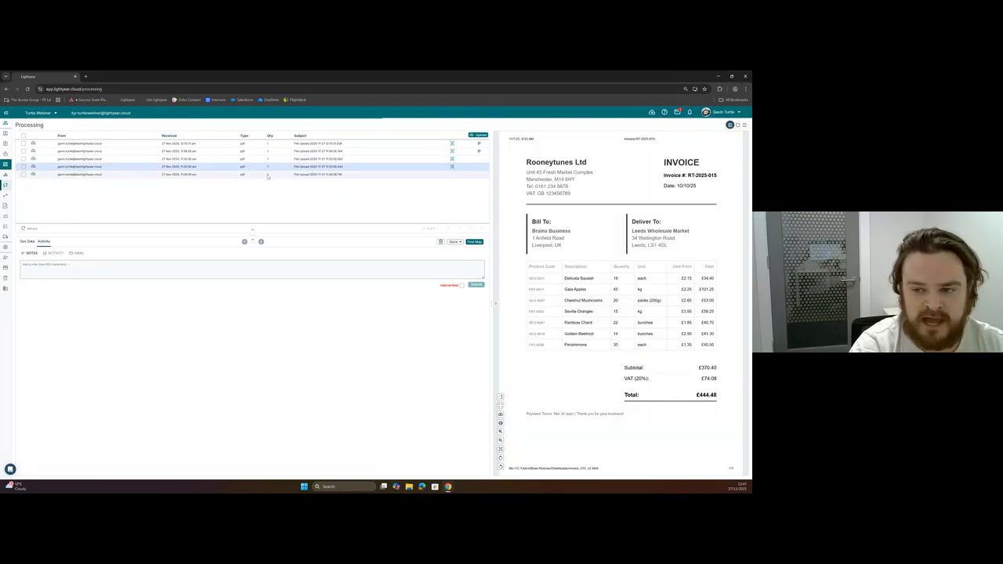
click(25, 242)
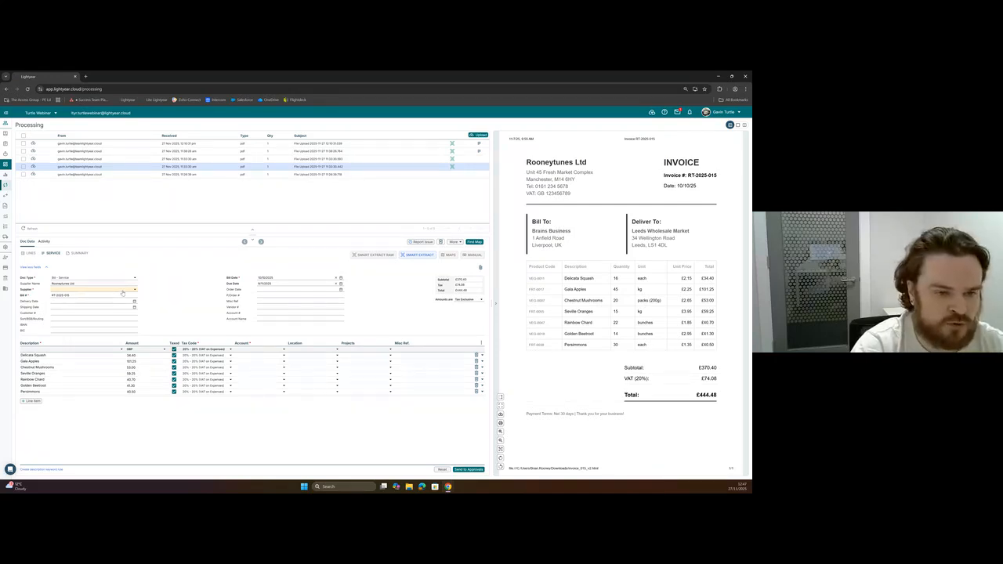
click(122, 292)
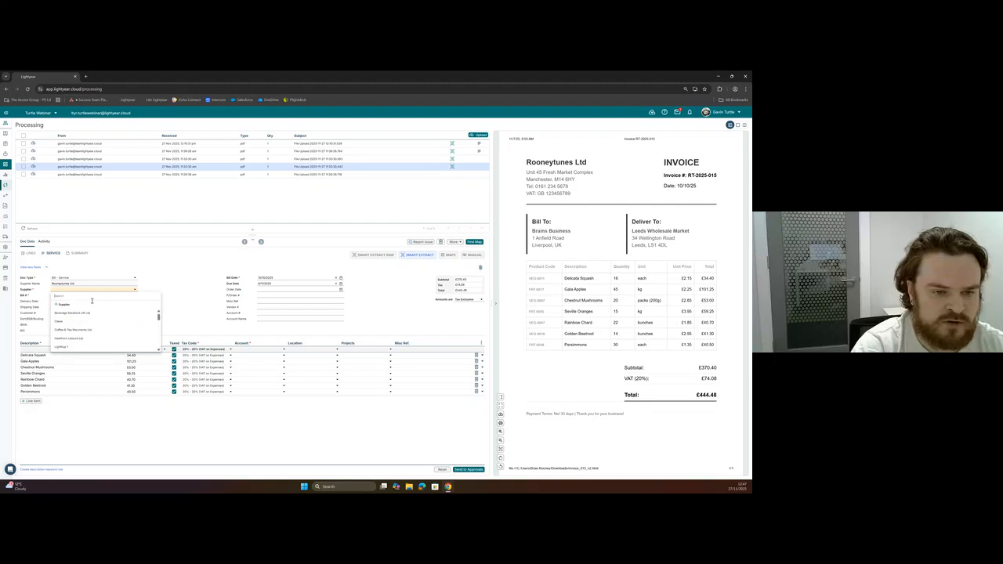
click(86, 305)
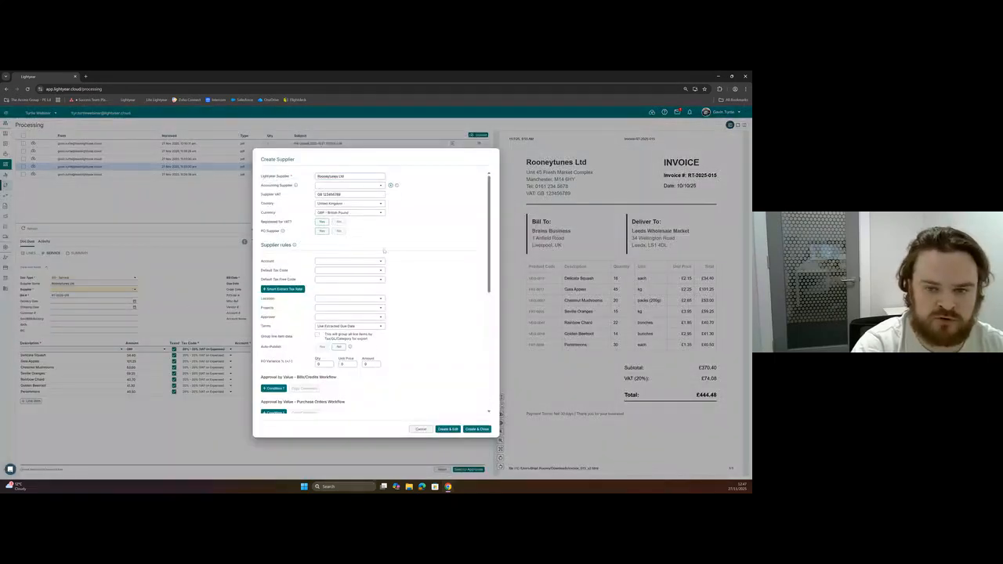
click(477, 429)
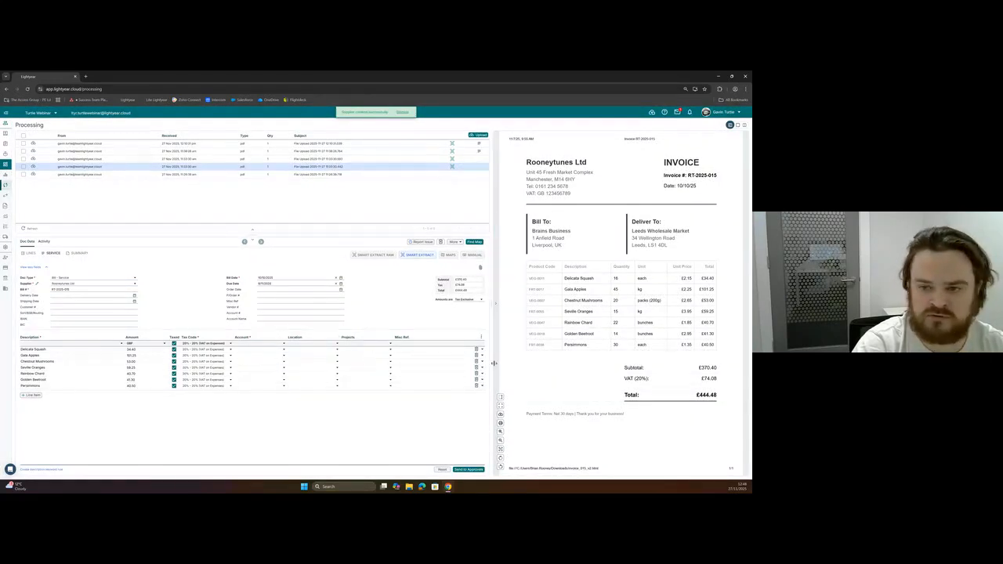
Send both Rooneytunes RT-2025-015 invoices from Processing to Approvals.
click(470, 470)
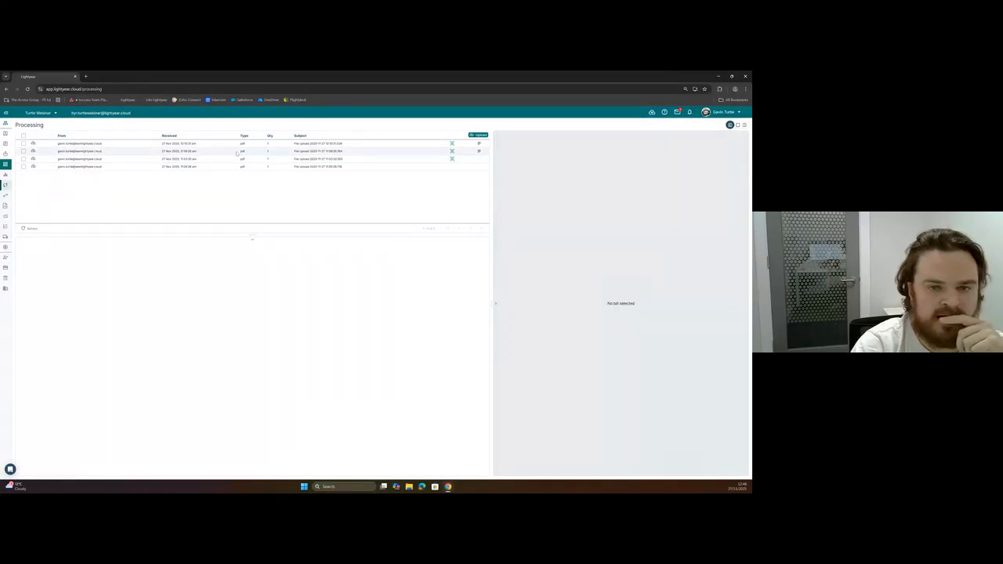
click(196, 159)
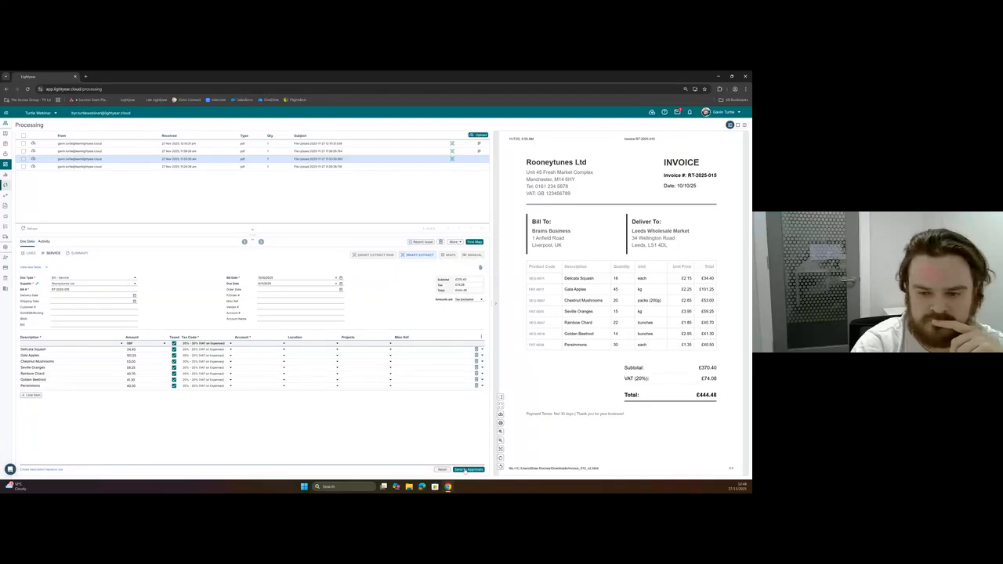
click(466, 469)
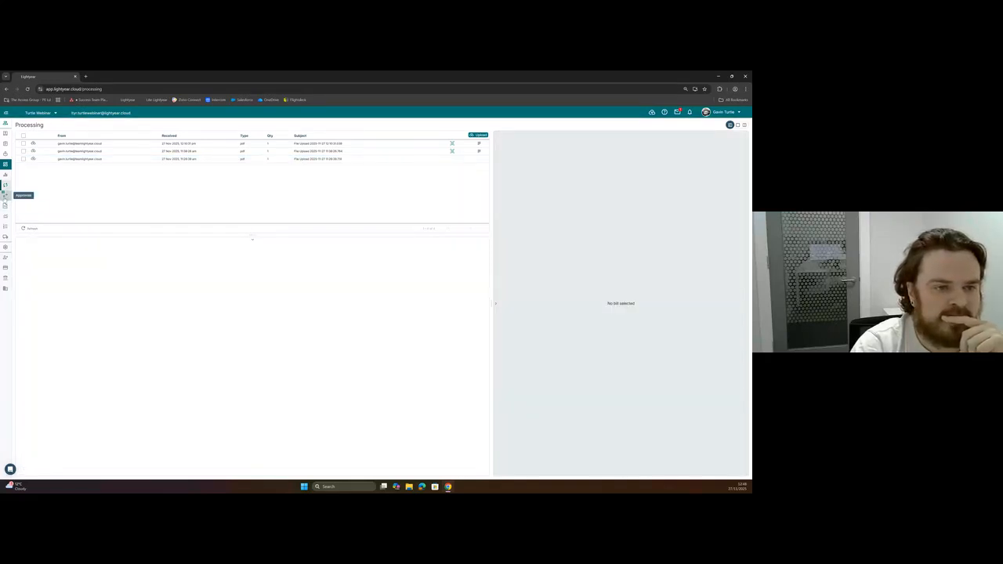
Go to Approvals and view the supplier email form for the first RT-2025-015 bill, cancelling without sending.
click(5, 195)
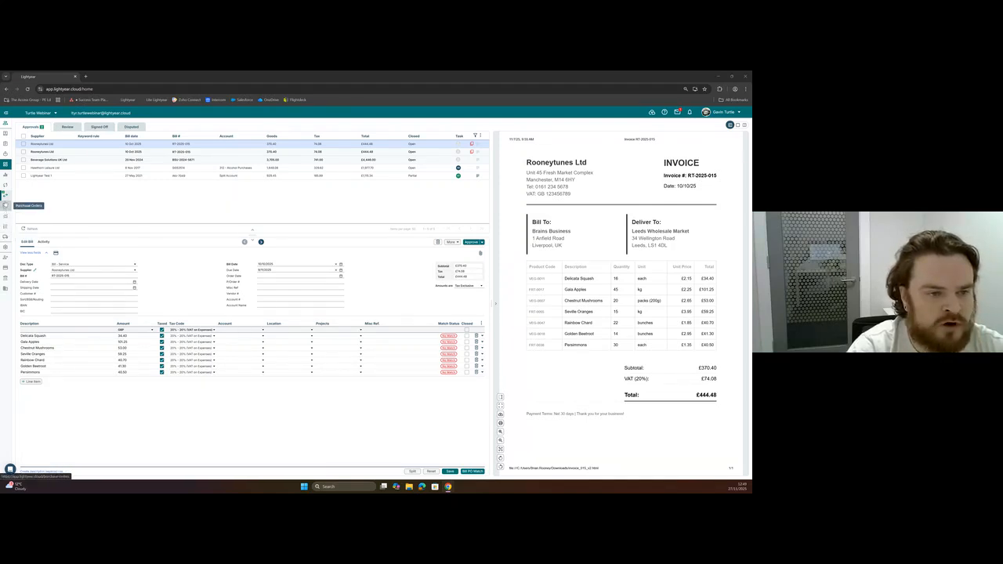
click(448, 243)
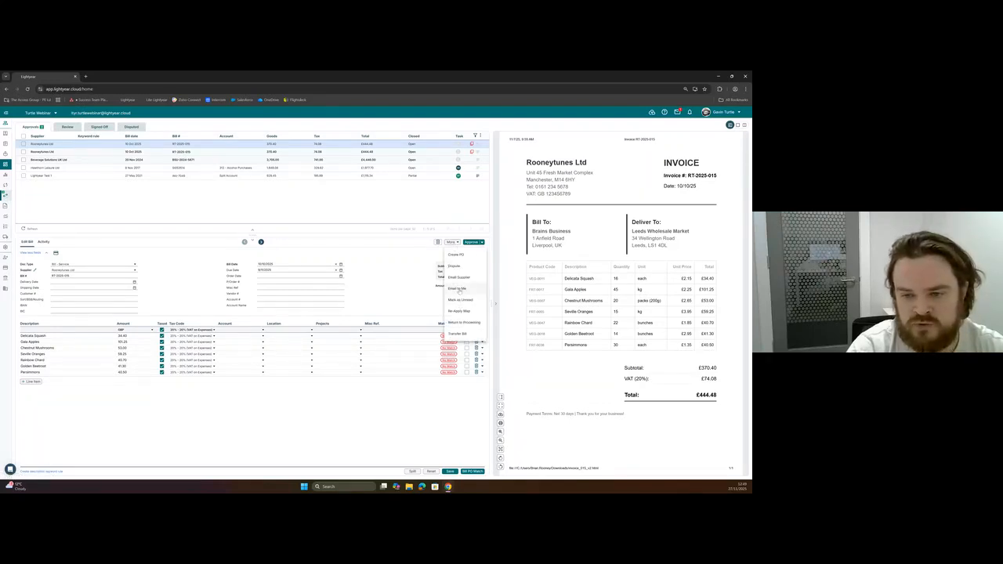
click(459, 278)
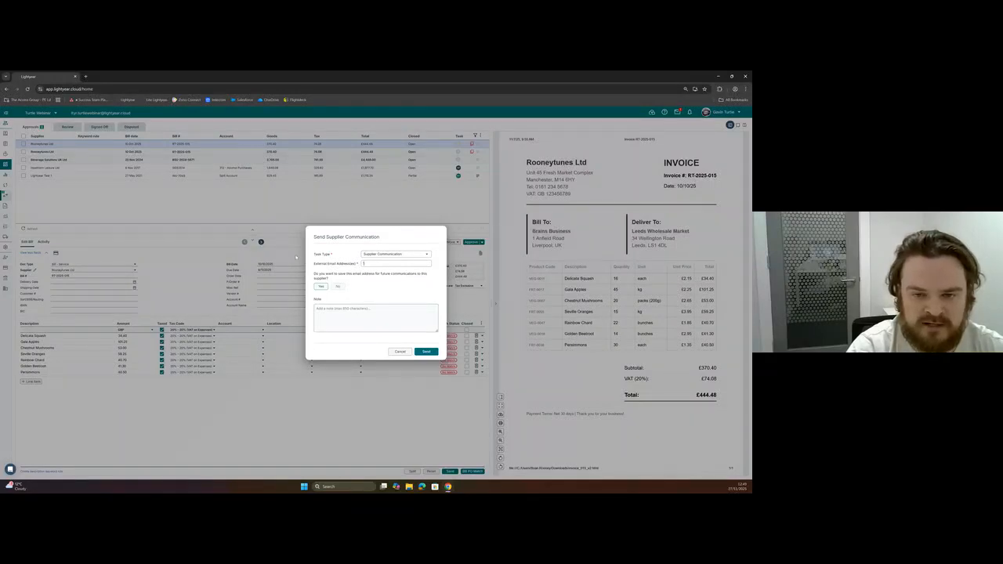
click(399, 351)
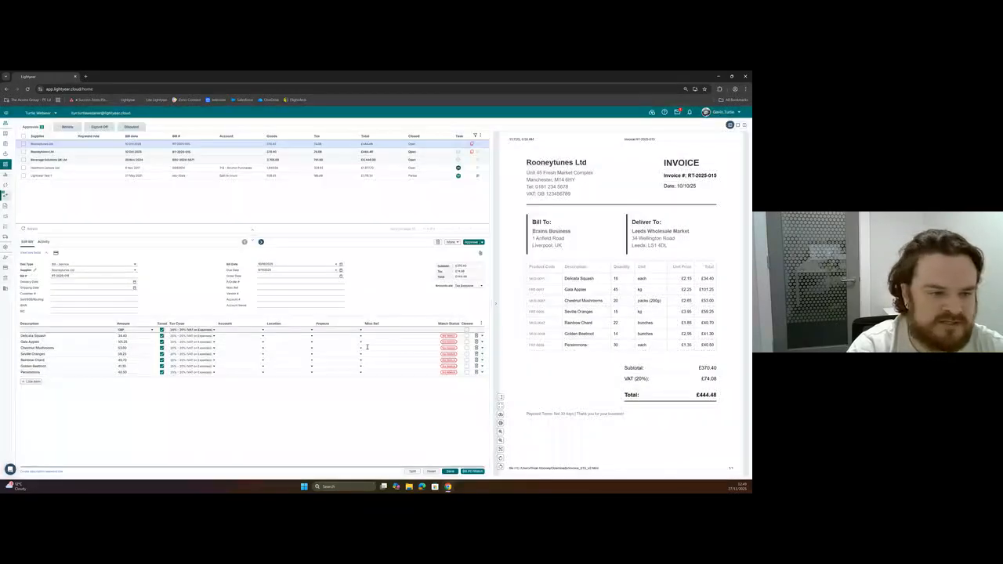
Open the Rooneytunes Ltd profile from the supplier list and review the orders, accounts and remittance email fields in its contact details.
click(35, 271)
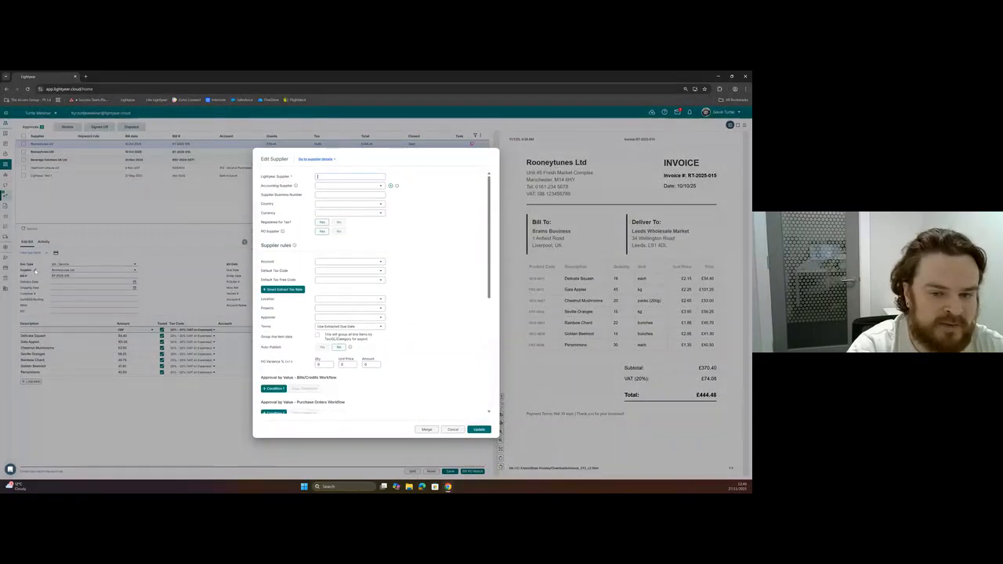
click(453, 430)
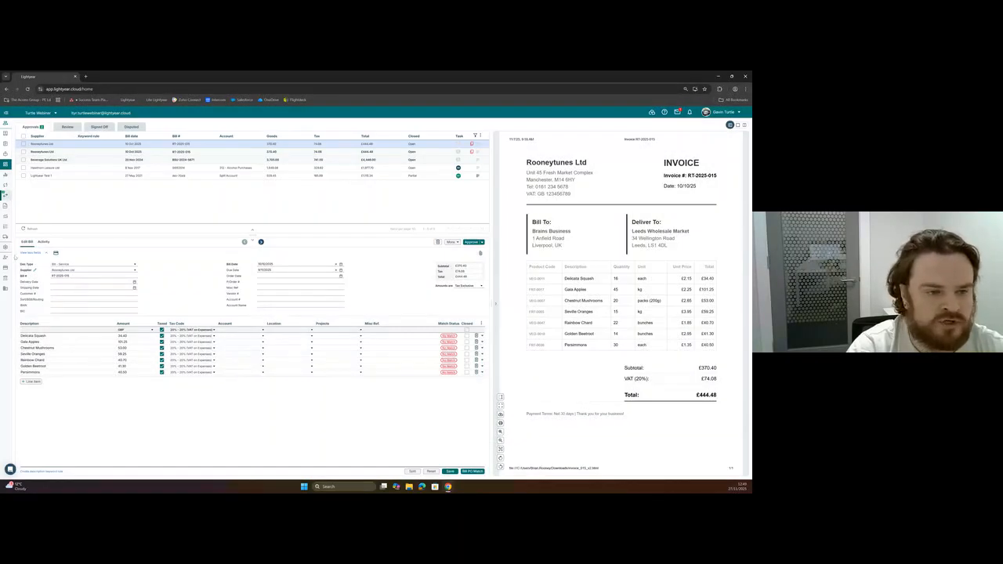
click(16, 238)
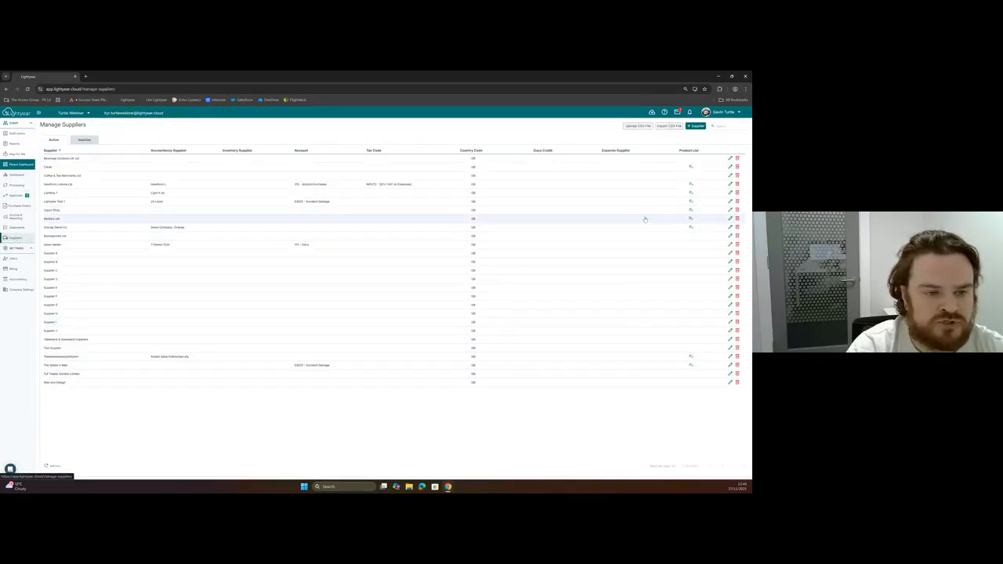
click(729, 236)
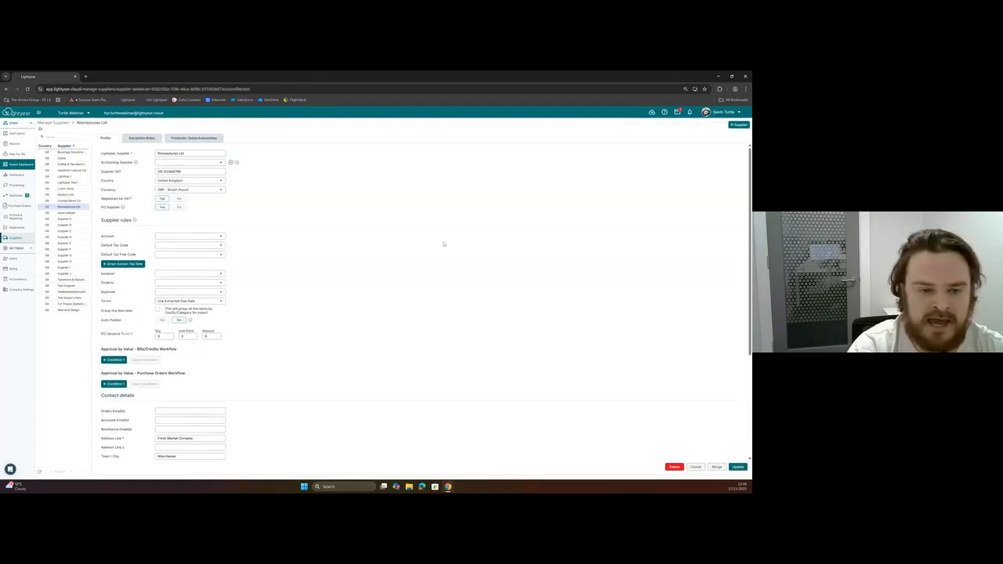
scroll(329, 248, down, 5)
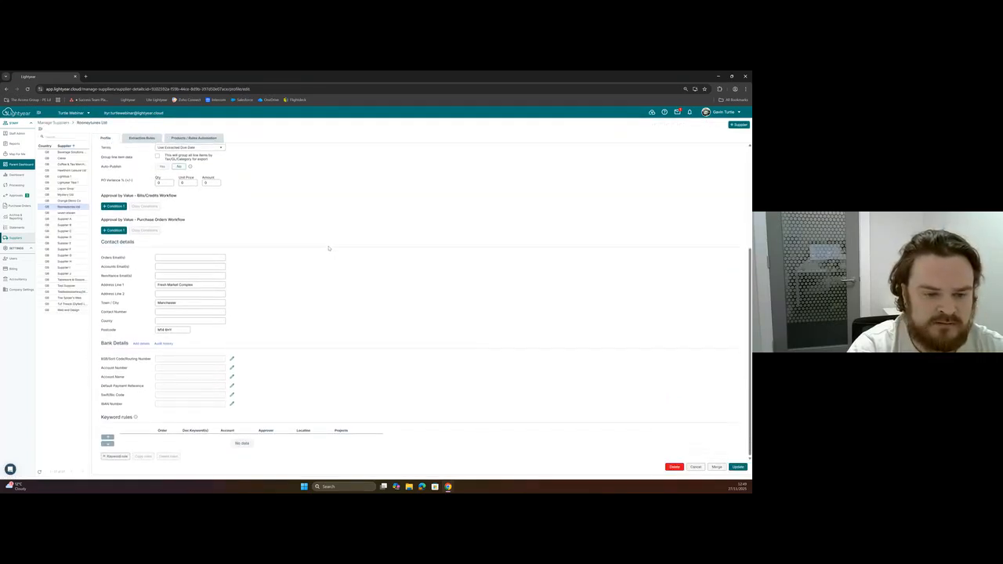
scroll(329, 249, up, 1)
scroll(329, 249, down, 1)
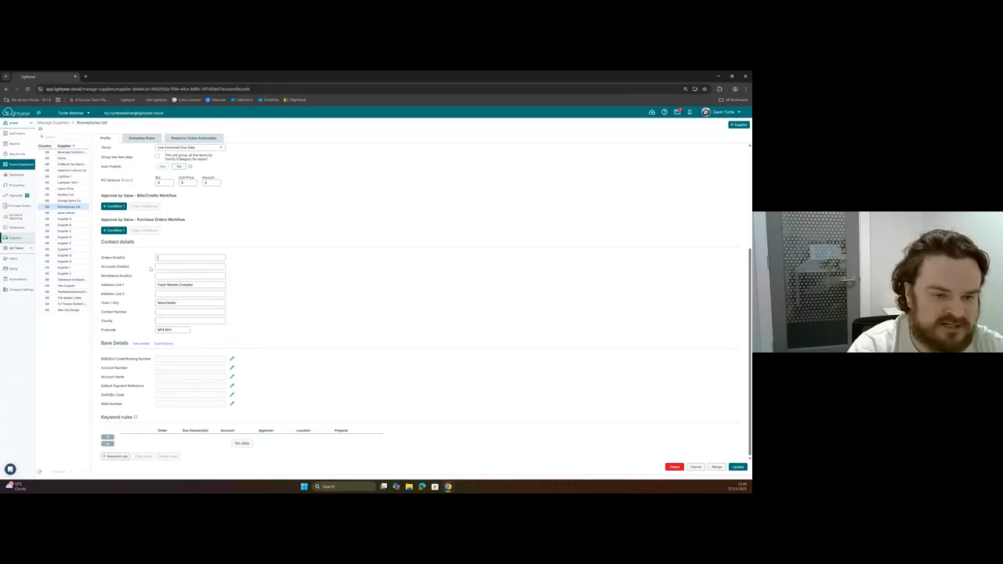
drag(102, 259, 135, 277)
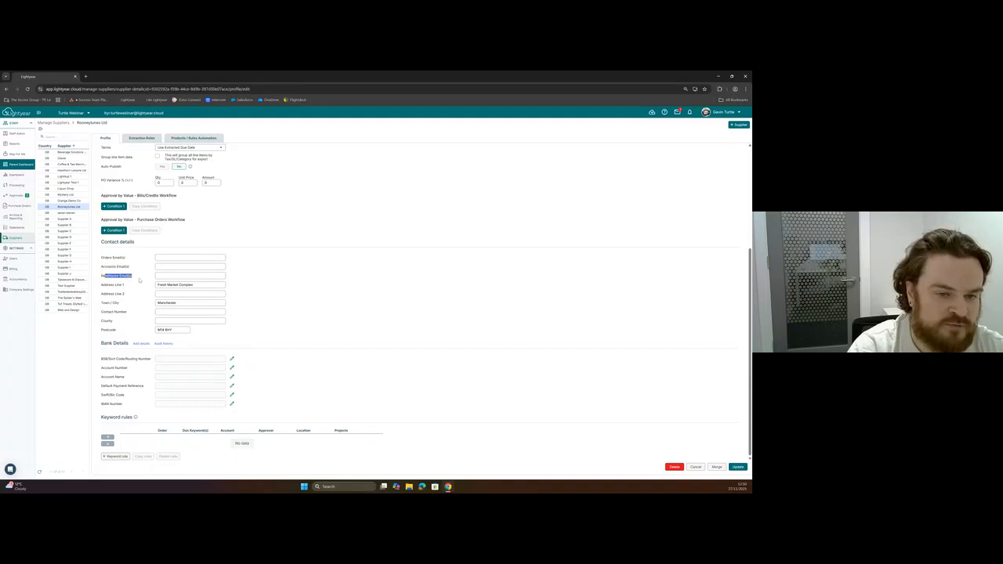
click(173, 276)
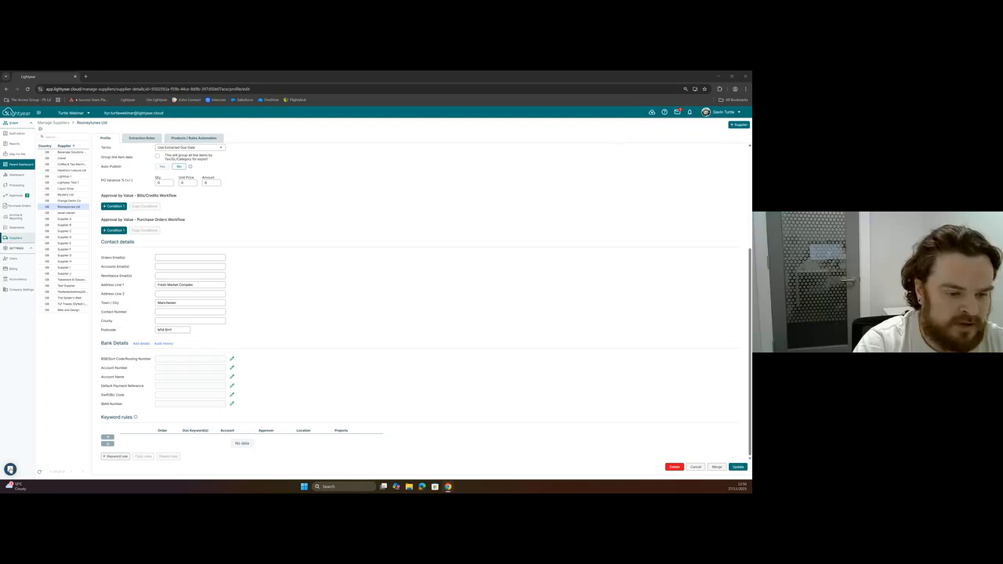
Open the Lightyear help messenger.
click(11, 470)
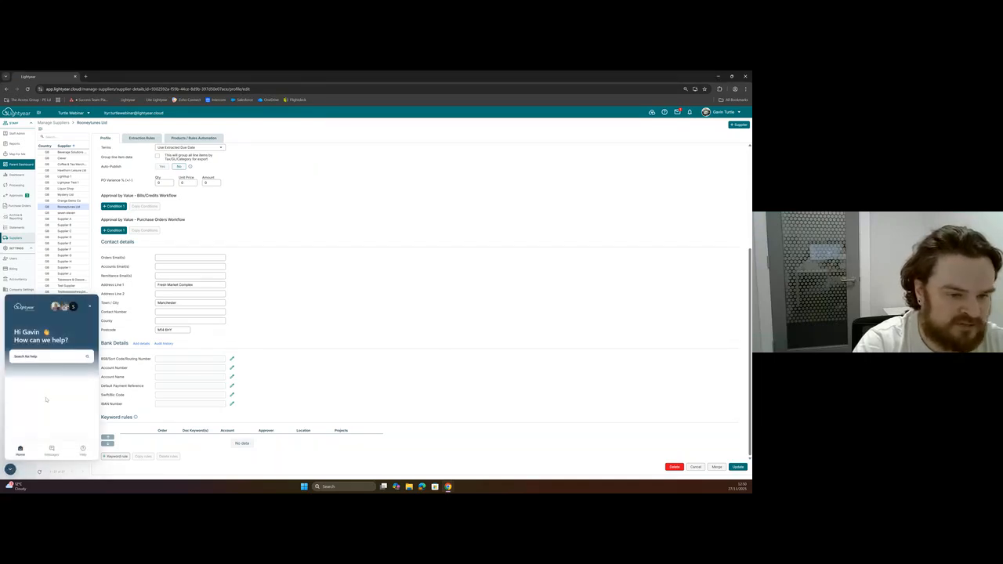